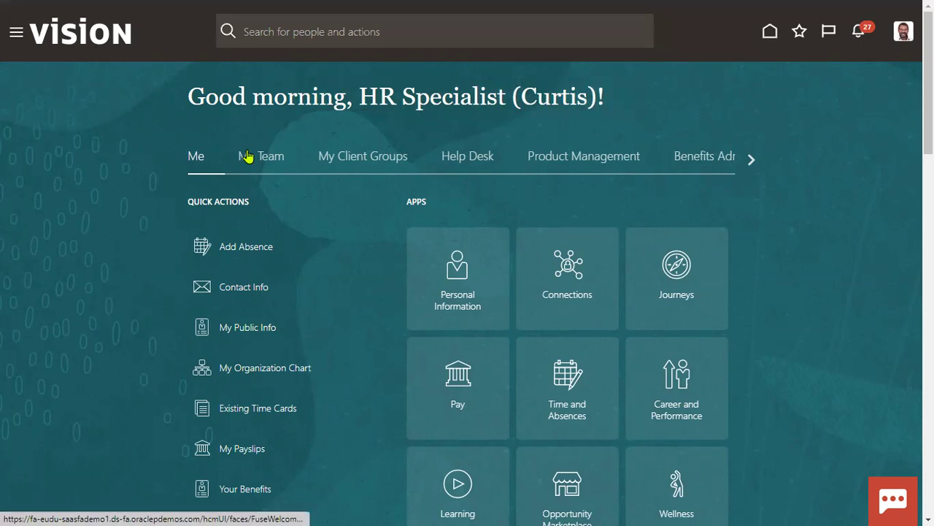
Open the New Person work area under My Client Groups in the Navigator.
key(XF86MonBrightnessUp)
key(XF86MonBrightnessUp)
key(XF86MonBrightnessUp)
key(XF86MonBrightnessUp)
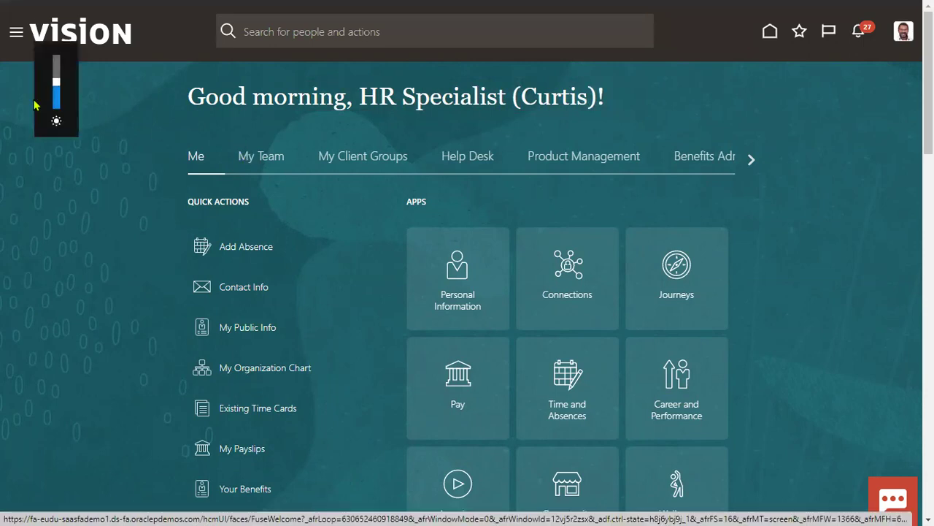
click(16, 33)
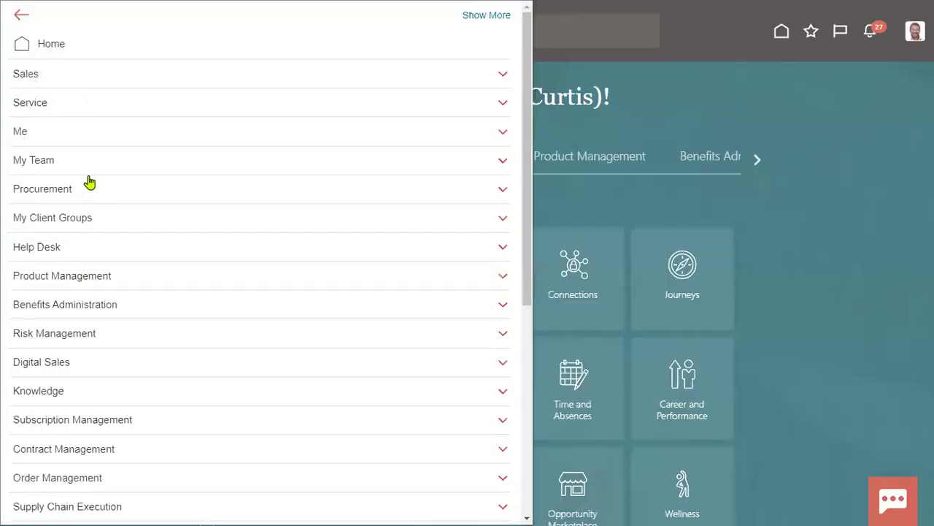
click(73, 218)
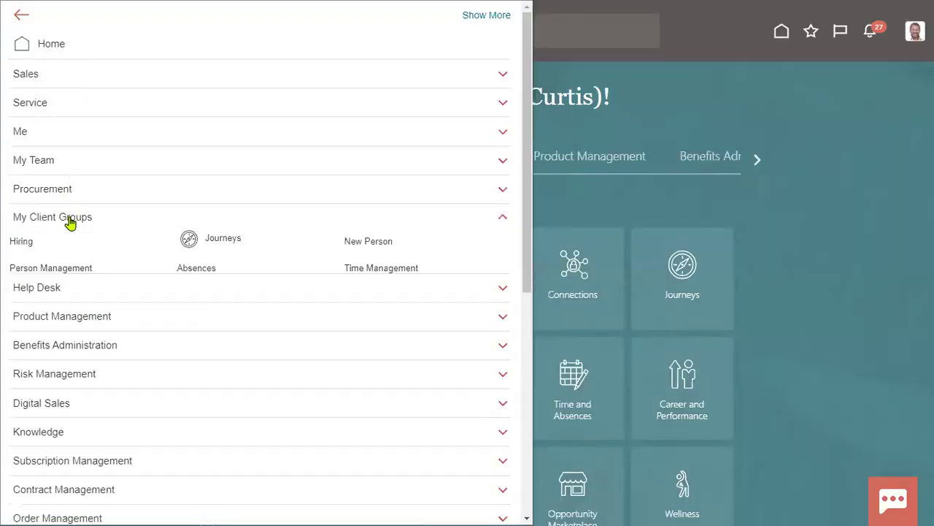
click(385, 243)
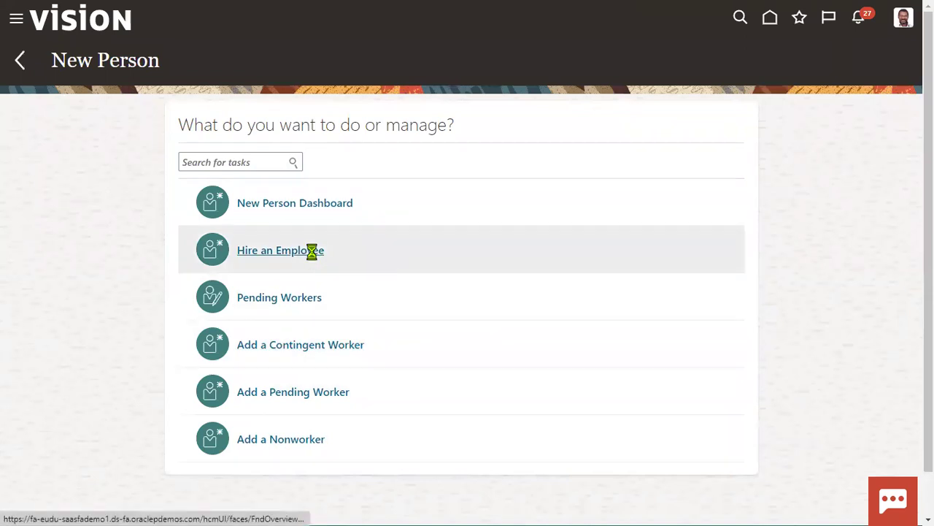
Start Hire an Employee, then switch to the Oracle Fusion Financials Training_OCT_22 workbook.
click(312, 254)
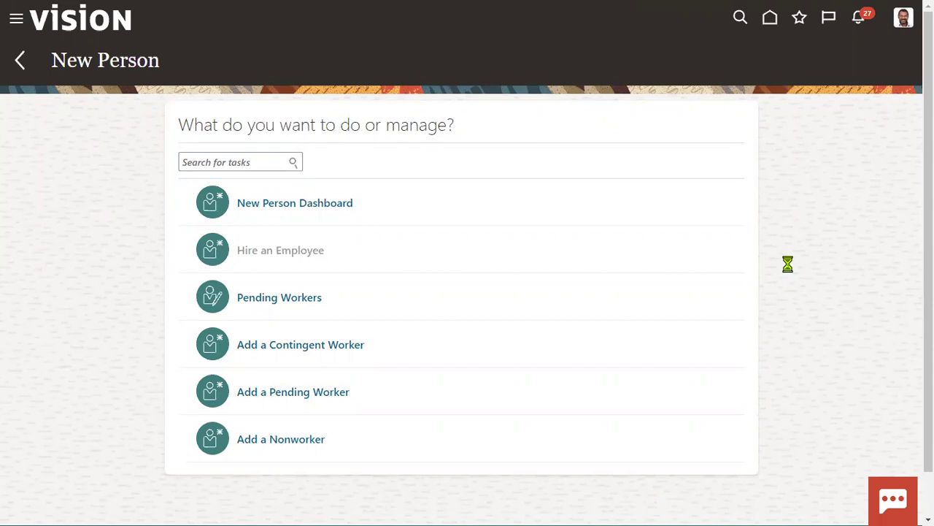
key(alt+Tab)
key(alt+Tab)
key(alt+Tab)
key(alt+Tab)
key(alt+Tab)
key(alt+Tab)
key(alt+Tab)
key(alt+Tab)
key(alt+Tab)
key(alt+Tab)
key(alt+Tab)
key(alt+Tab)
key(alt+Tab)
key(alt+Tab)
key(alt+Tab)
key(alt+Tab)
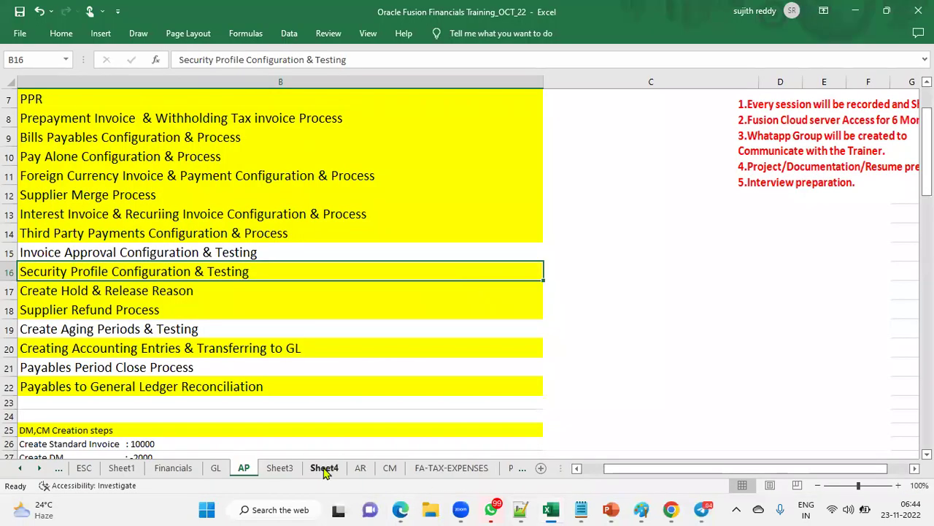
On Sheet3, enter 'US1 Legal Entity' in D86 and 'US2 Legal Entity' in E86.
click(280, 467)
scroll(323, 351, down, 8)
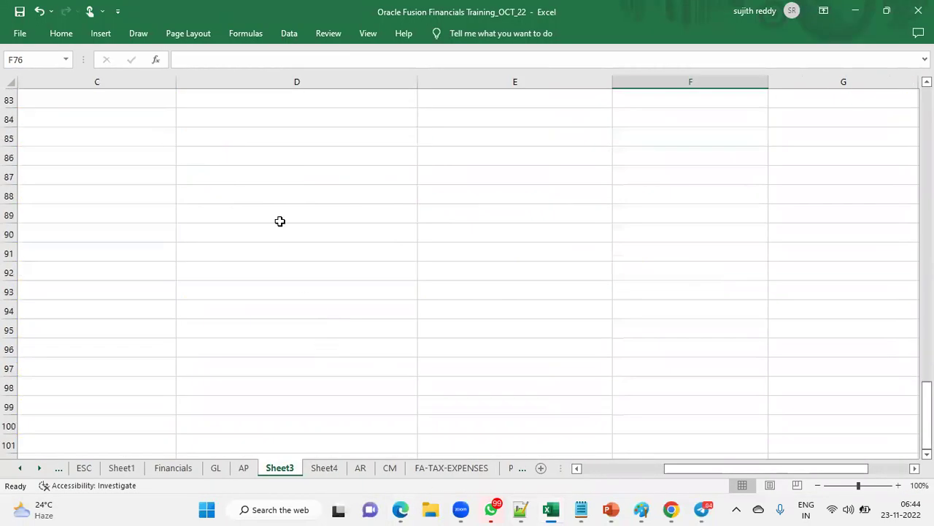
click(247, 151)
text(US1 )
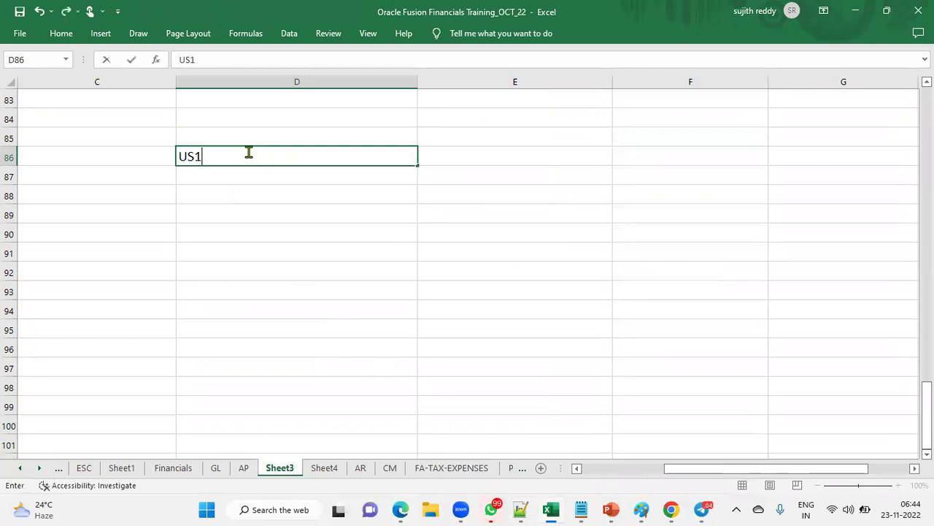
text(Legal Entity)
key(Tab)
text(US2 Le)
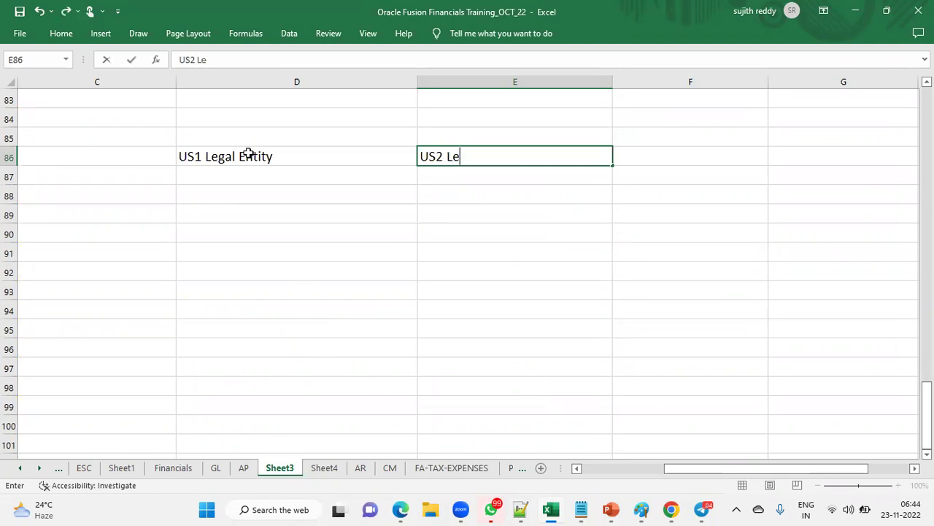
text(gal Entity)
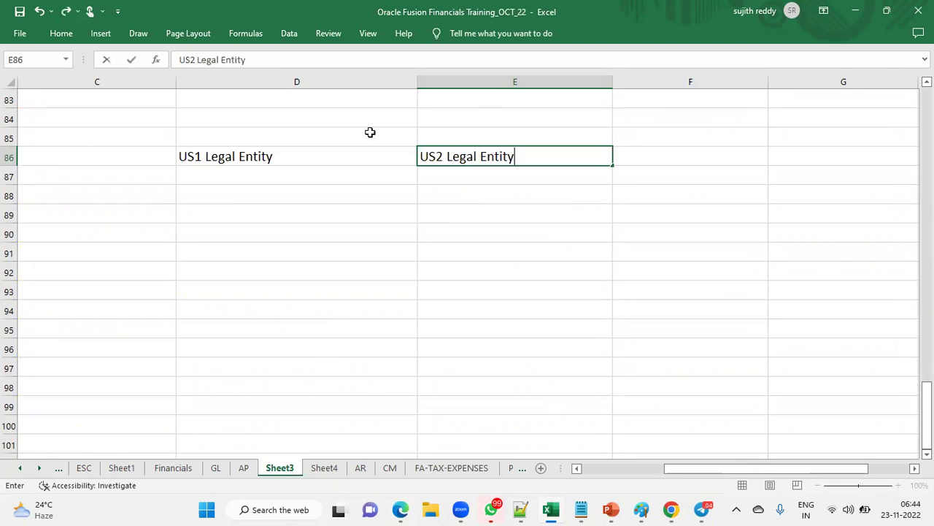
click(312, 157)
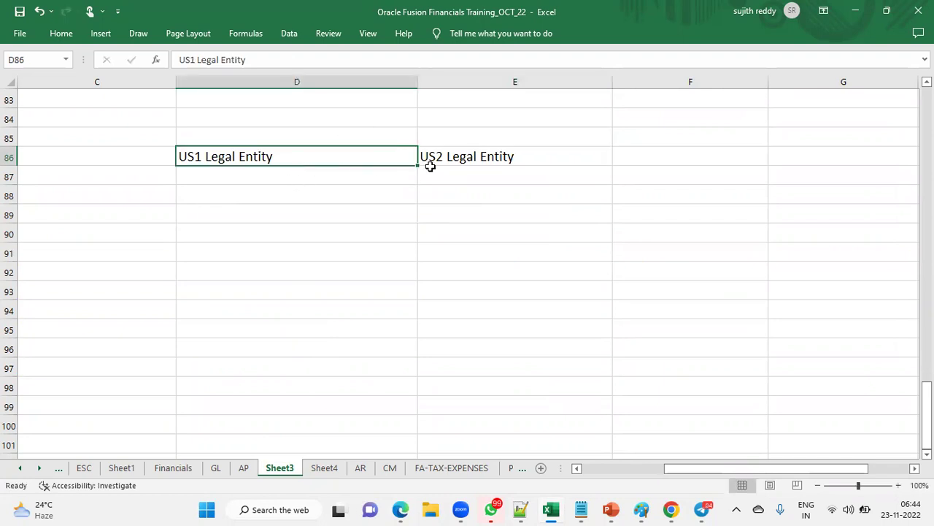
click(481, 159)
Enter 'Terminated' in D87 and 'Hire' in E87.
click(344, 182)
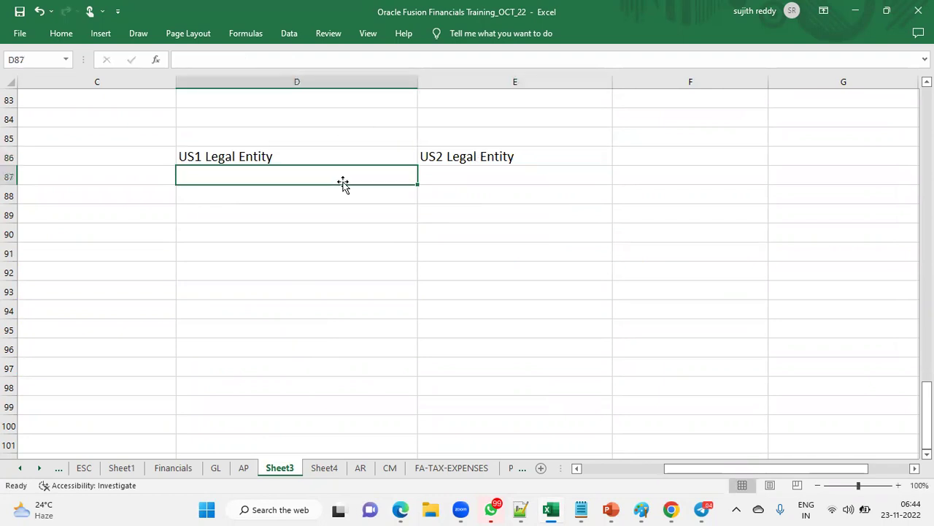
text(Terminated)
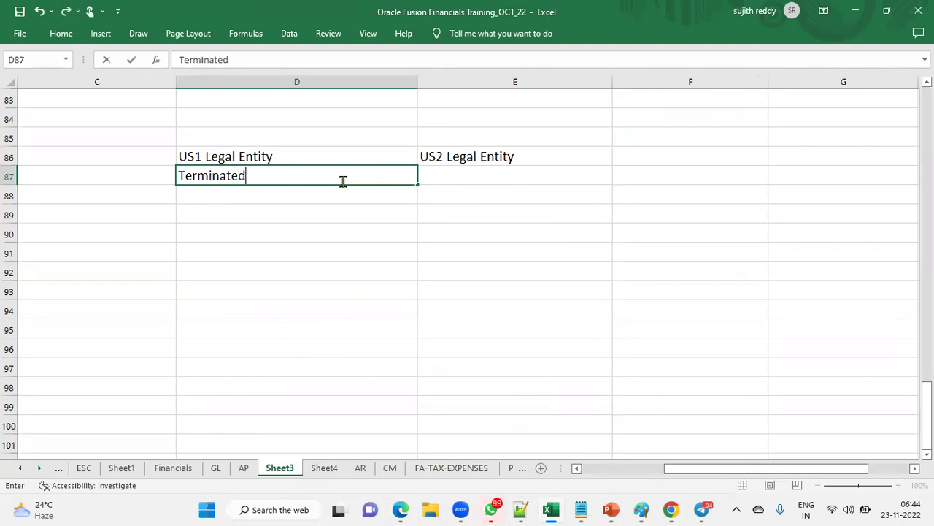
key(Tab)
text(Hire)
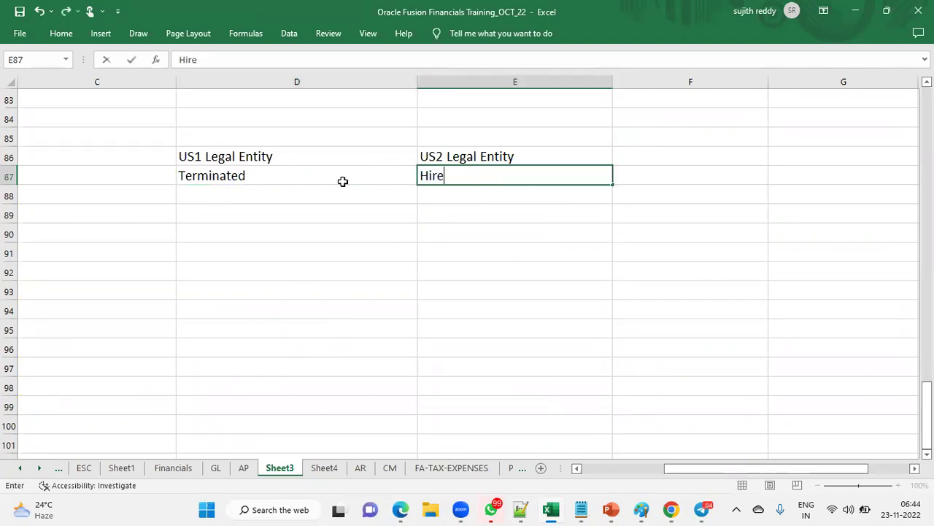
key(Return)
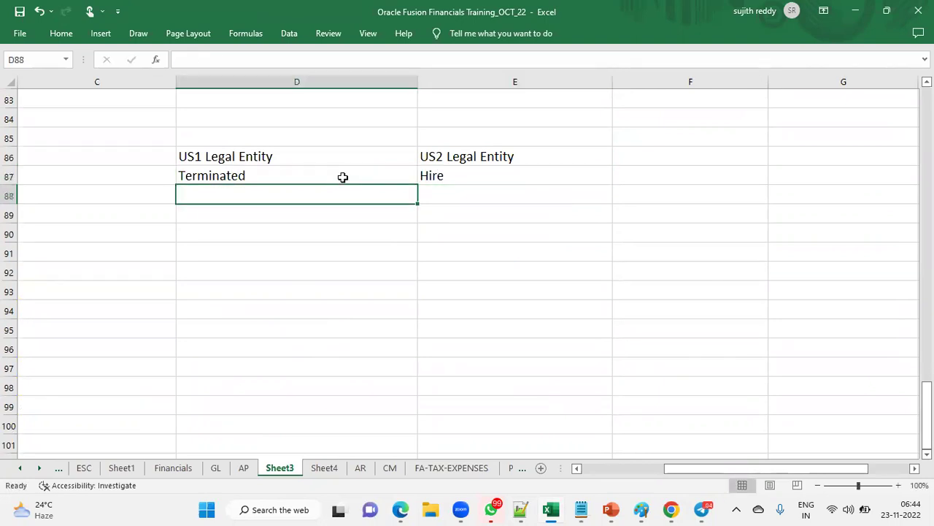
click(337, 181)
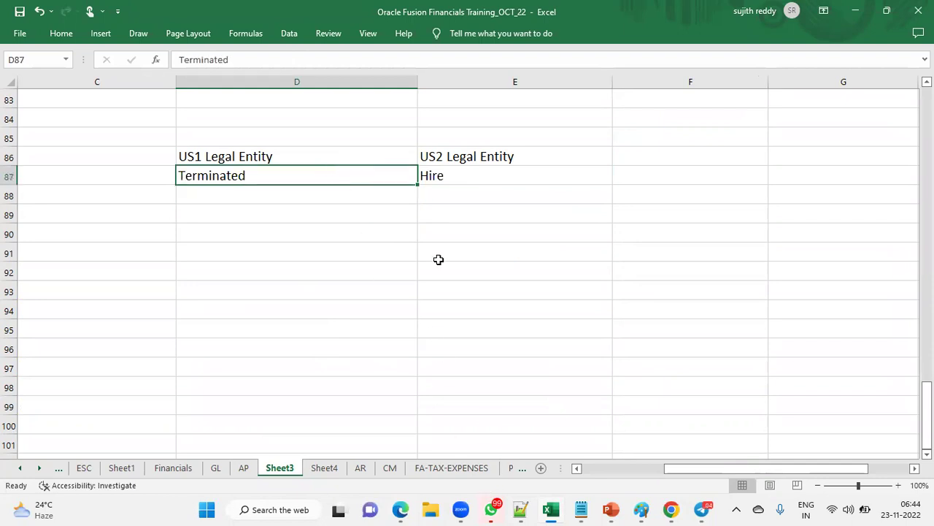
click(471, 178)
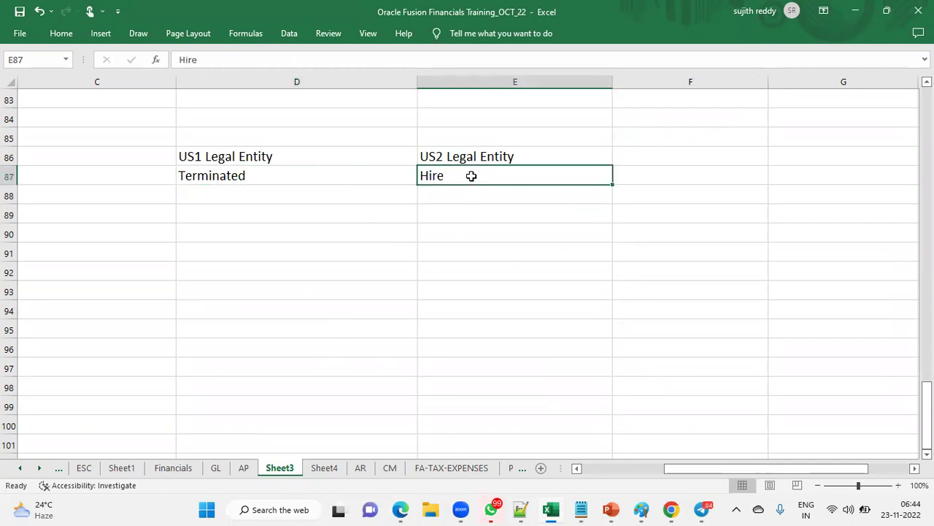
click(401, 509)
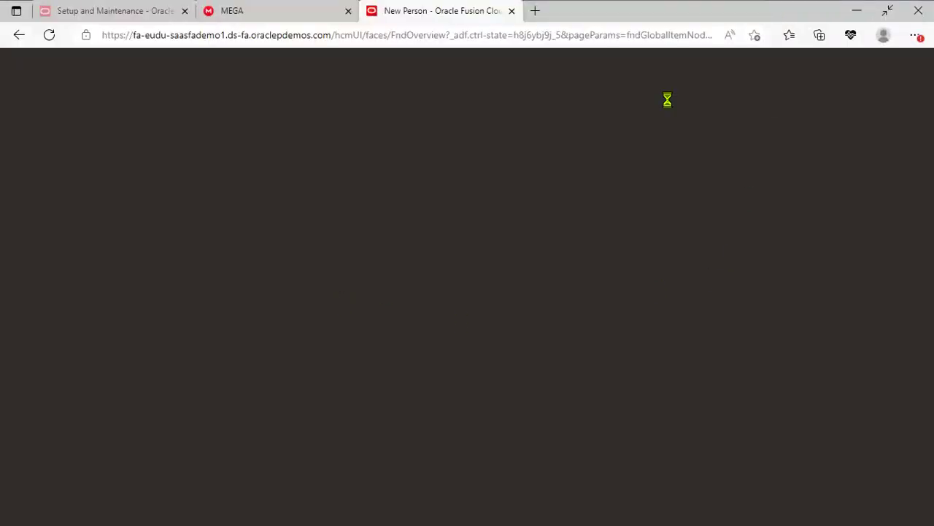
Reload the stalled page until the Hire an Employee form loads, and enter wipro as Legal Employer.
click(48, 35)
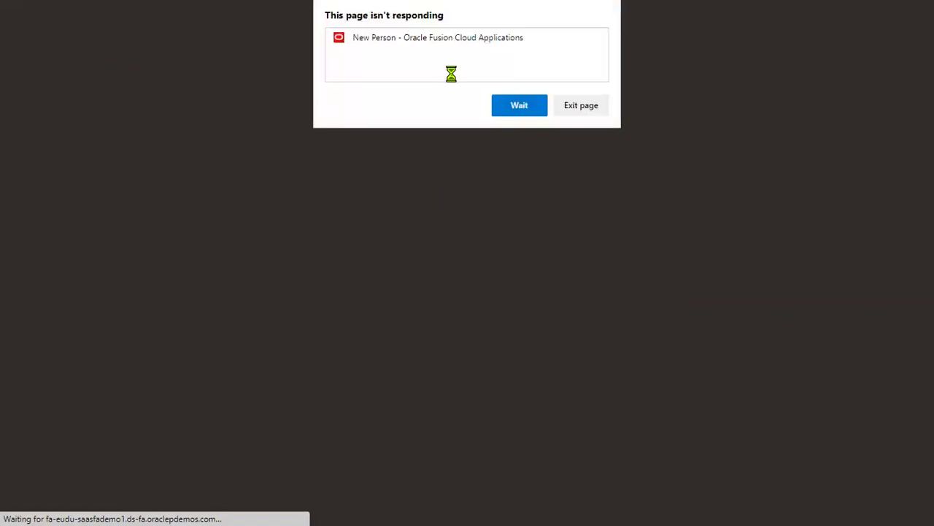
click(513, 105)
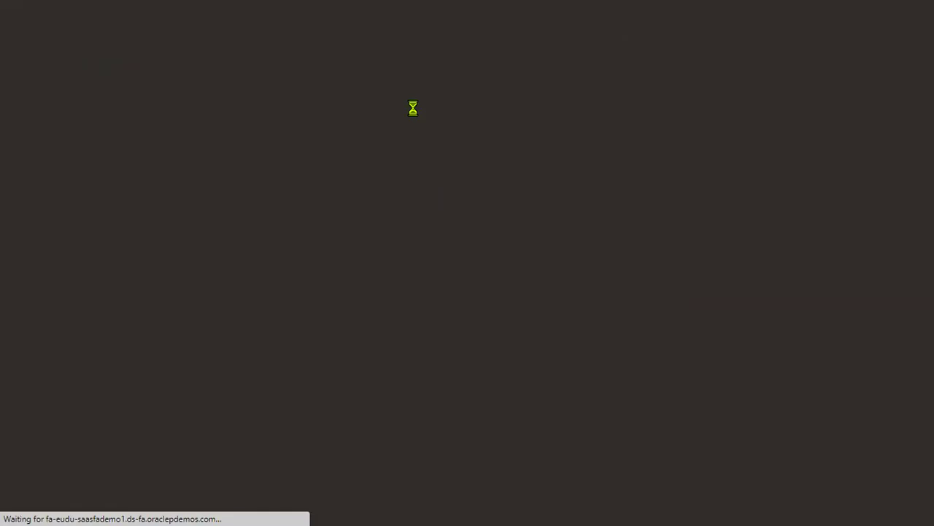
mouse_move(480, 10)
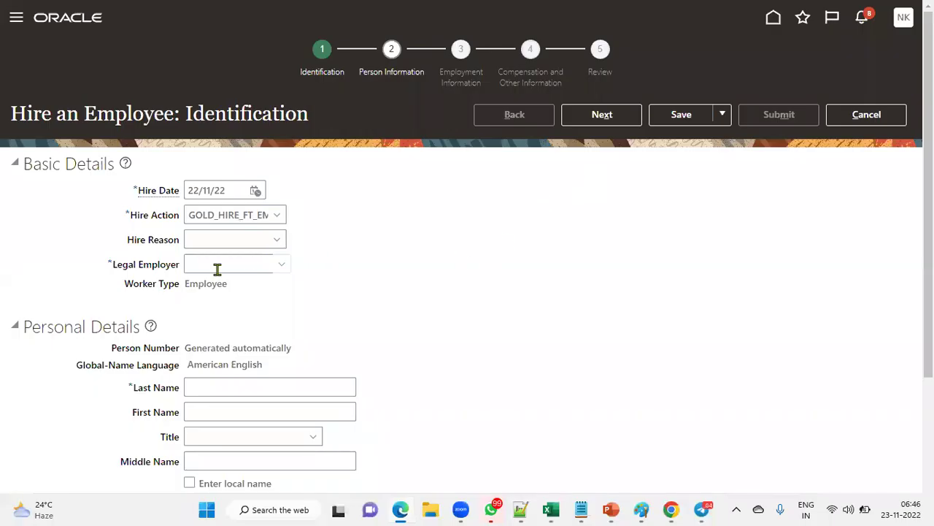
click(217, 268)
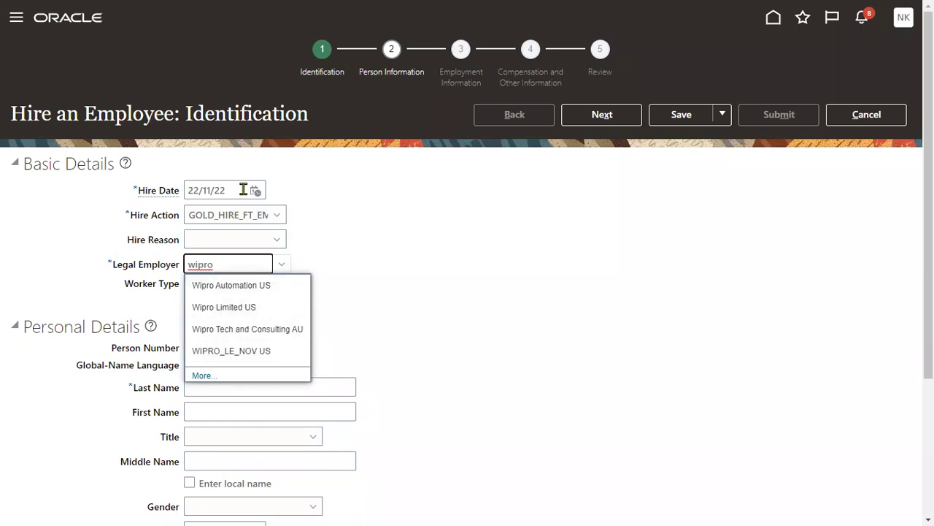
Change the hire date to 22/11/21, with action Hire and reason Hire to fill vacant position.
double_click(243, 190)
text(21)
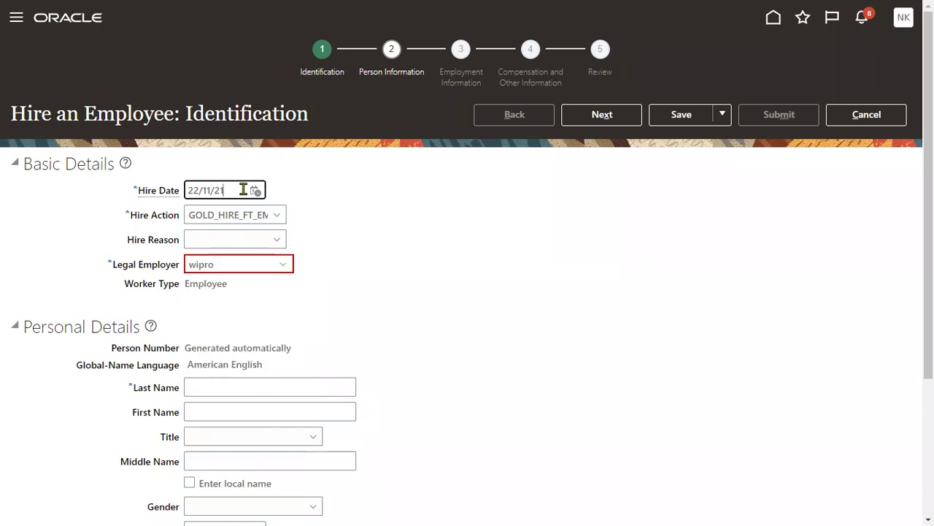
key(Tab)
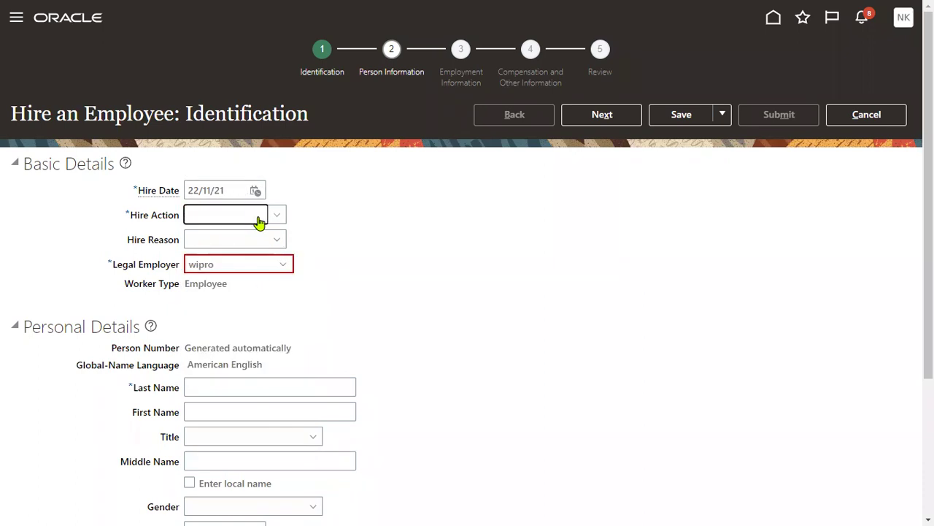
click(252, 259)
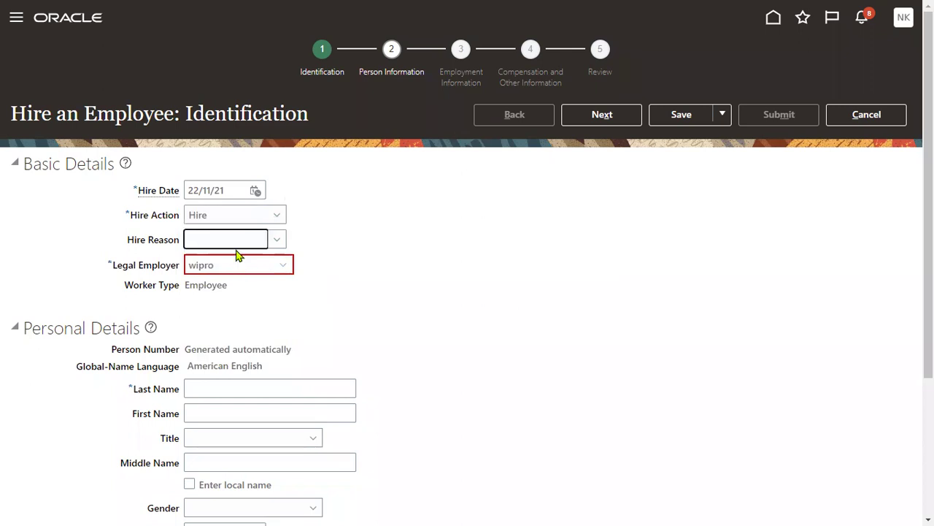
click(237, 276)
click(250, 265)
Choose WIPRO_LE_NOV US as the legal employer.
text(wipro)
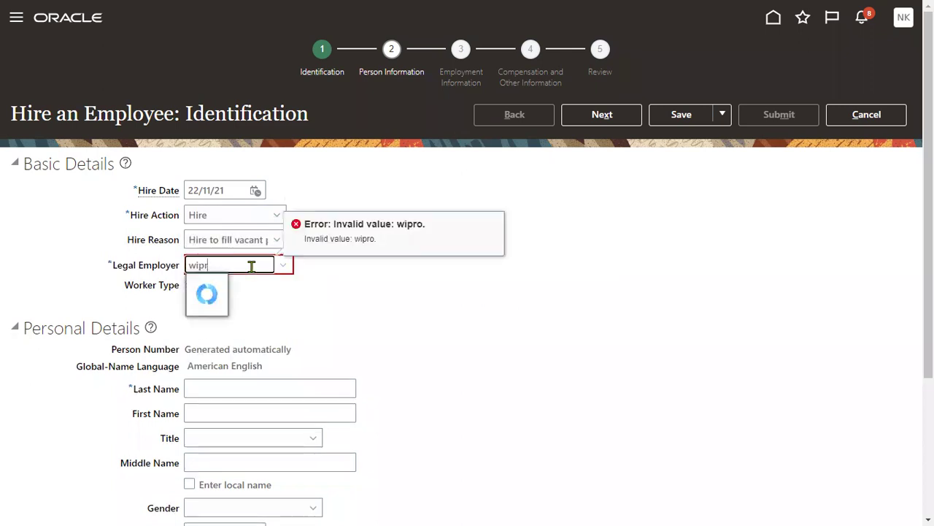
click(252, 352)
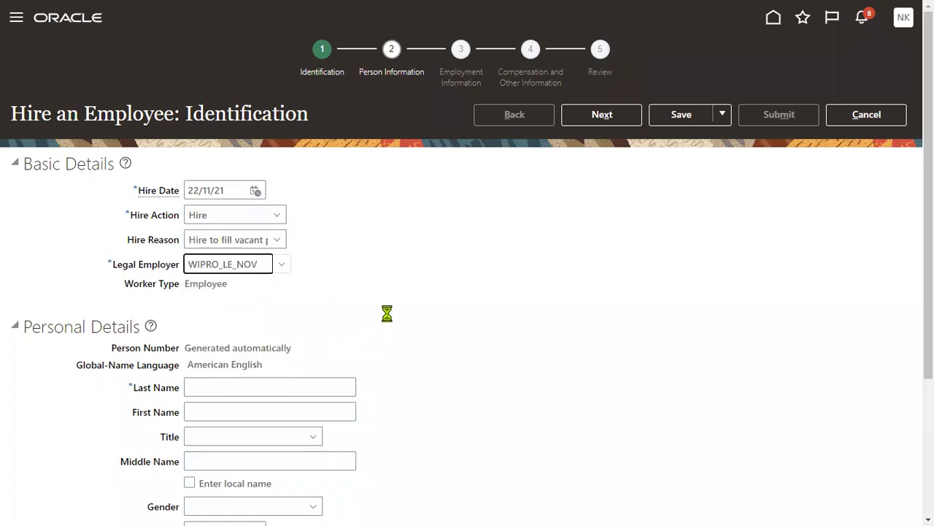
scroll(390, 319, down, 2)
click(257, 228)
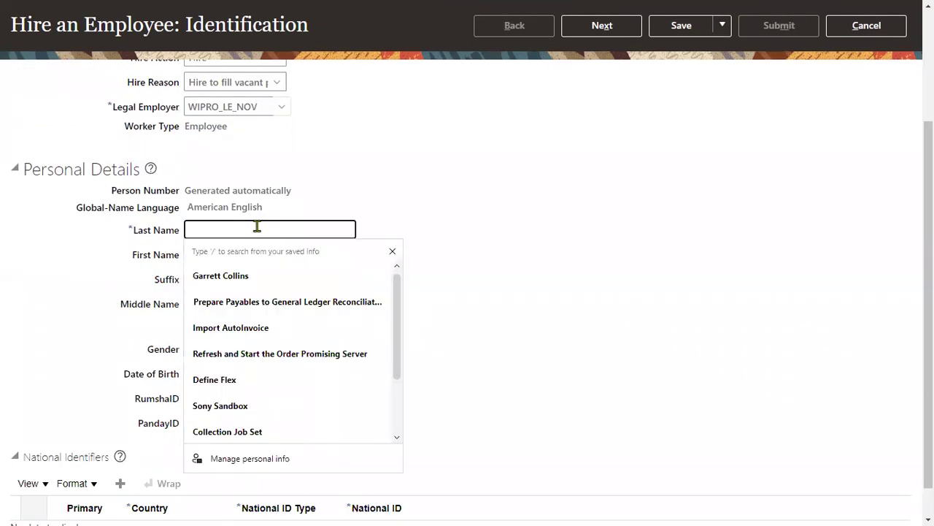
Enter GT_EMP as last and first name, gender Male, and date of birth 01/01/88.
text(GT)
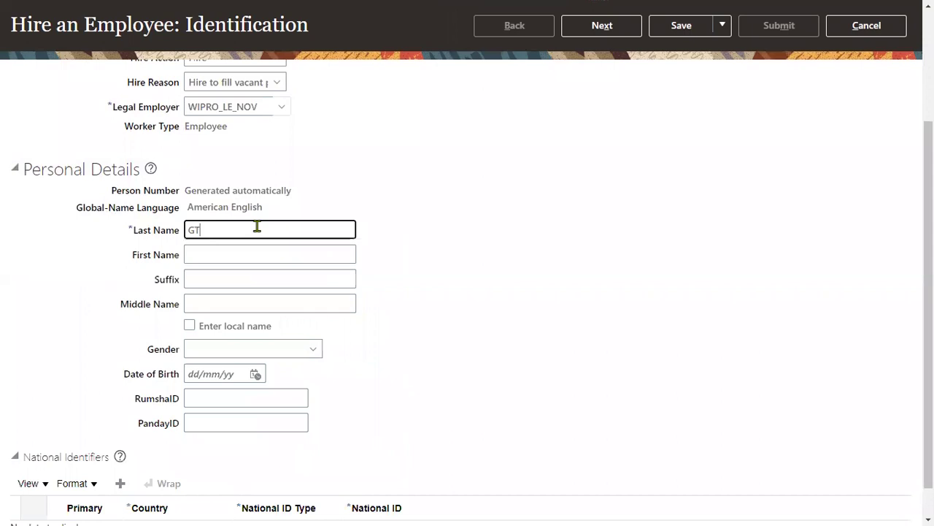
key(ctrl+minus)
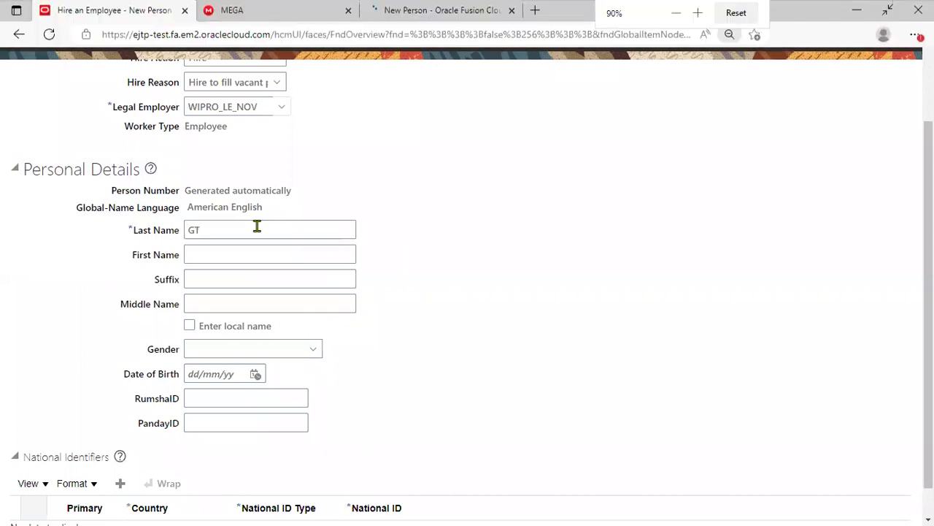
text(T_EMP)
key(Tab)
text(GT_EMP)
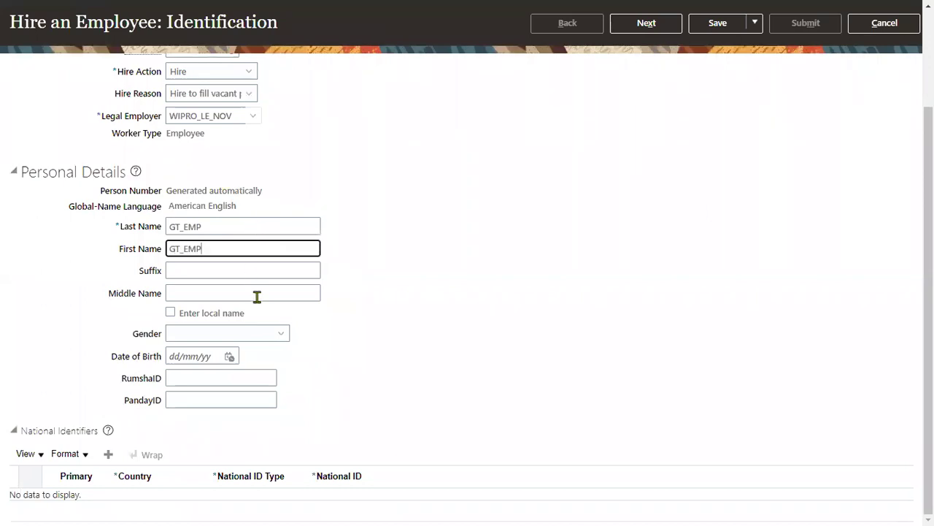
click(255, 333)
click(215, 387)
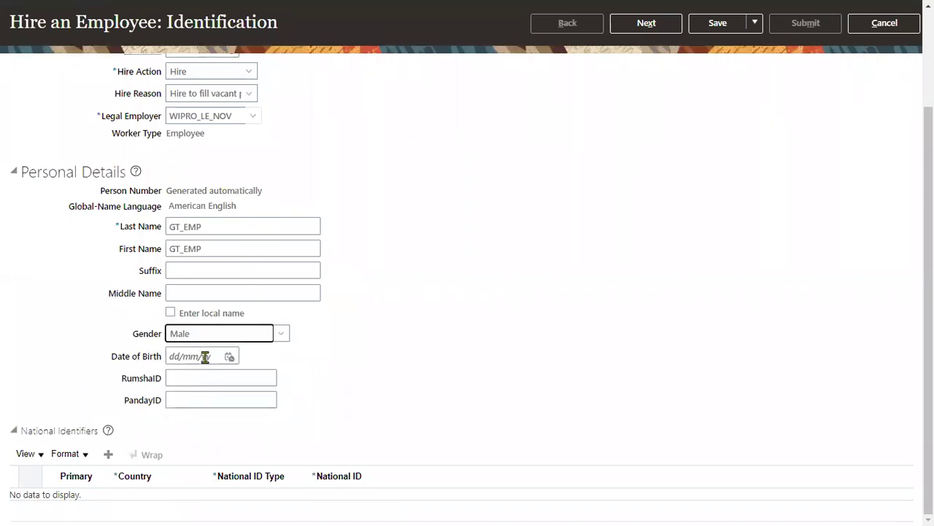
click(205, 356)
text(1/)
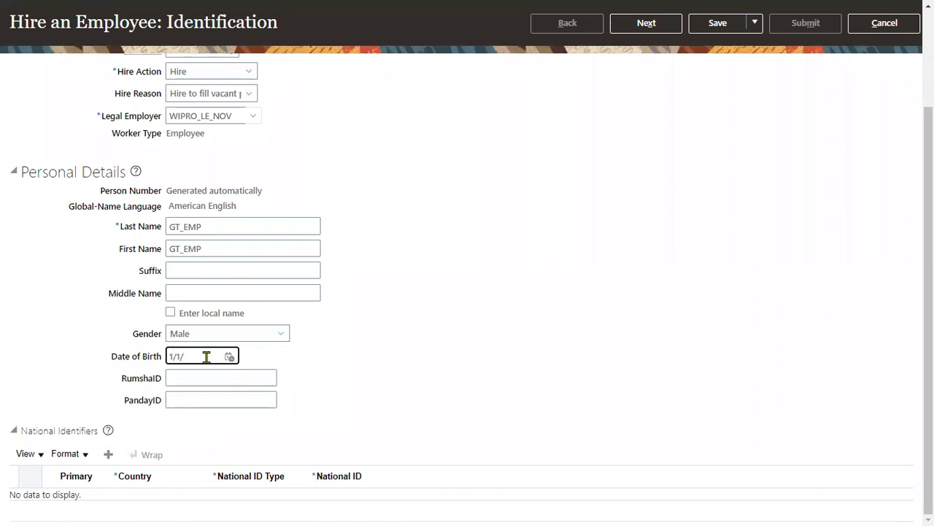
text(01/88)
key(Tab)
Add a Social Security Number national identifier with the new hire's ID number.
click(108, 454)
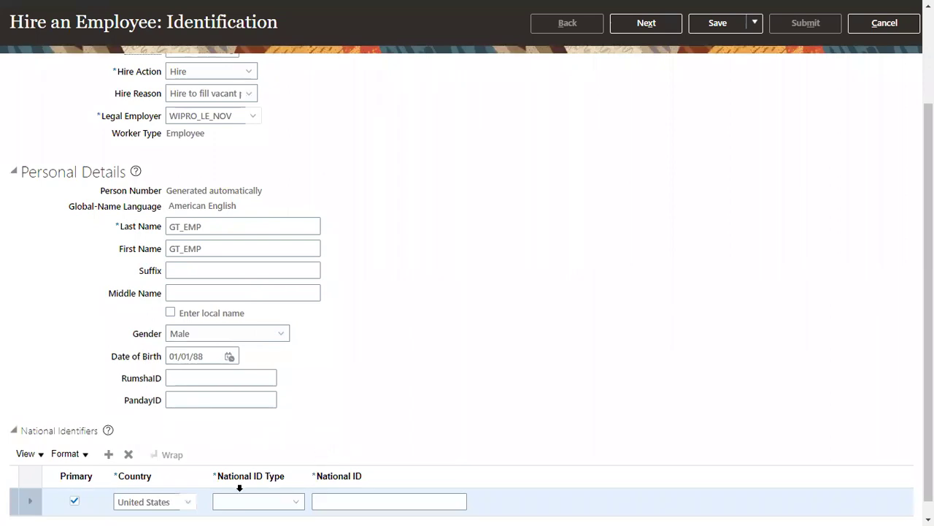
click(238, 502)
click(255, 463)
click(360, 498)
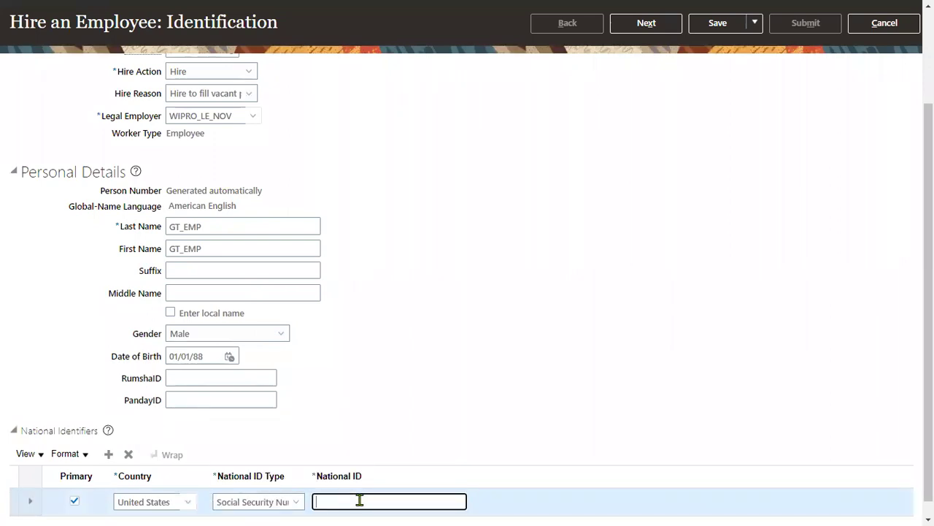
click(807, 152)
mouse_move(927, 4)
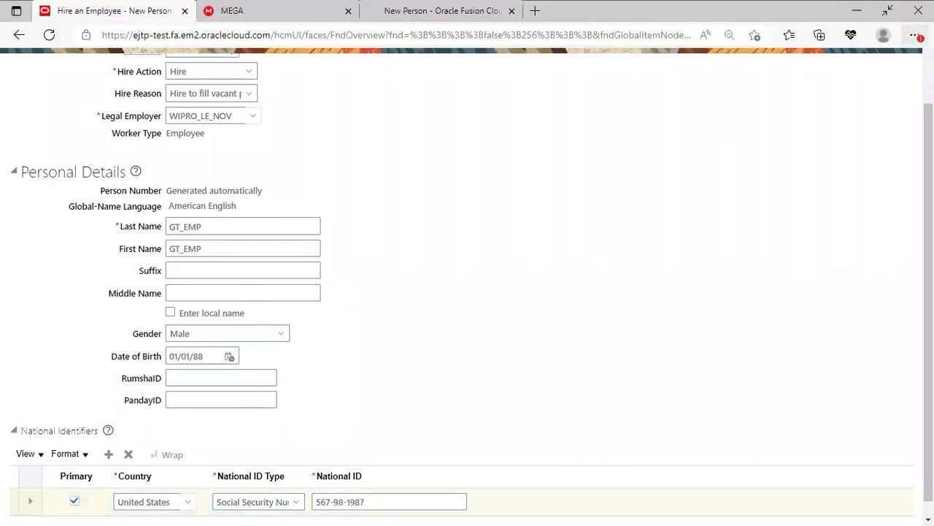
click(915, 35)
click(853, 109)
Dismiss the matching person records and change the Social Security number's last digit to 1, then continue.
click(686, 88)
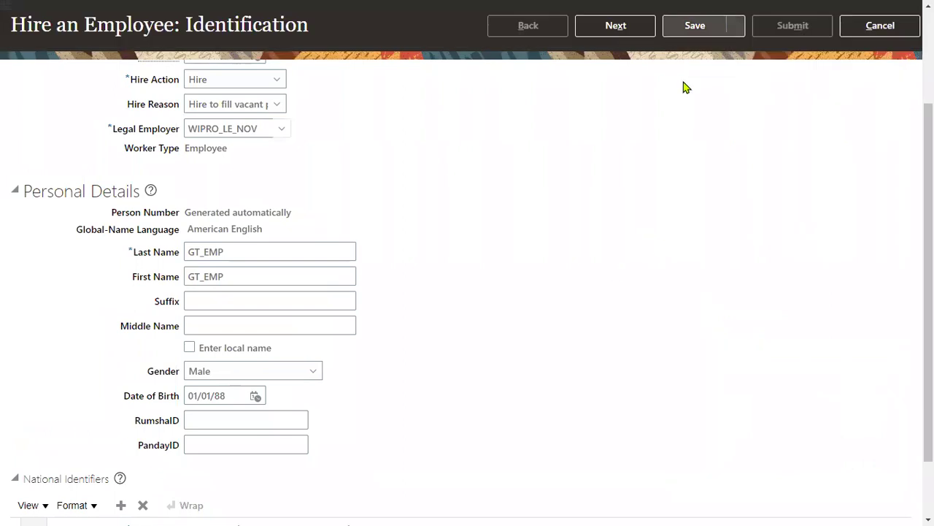
key(alt+x)
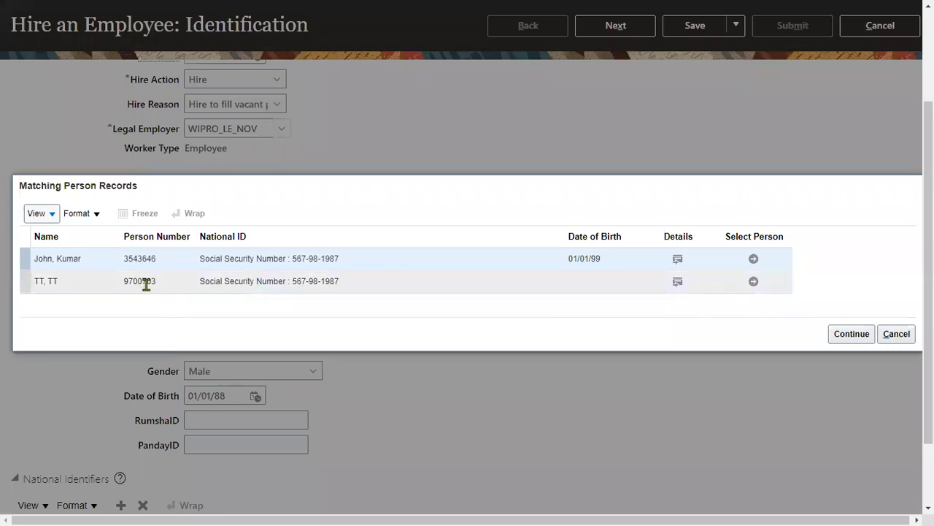
drag(292, 257, 341, 260)
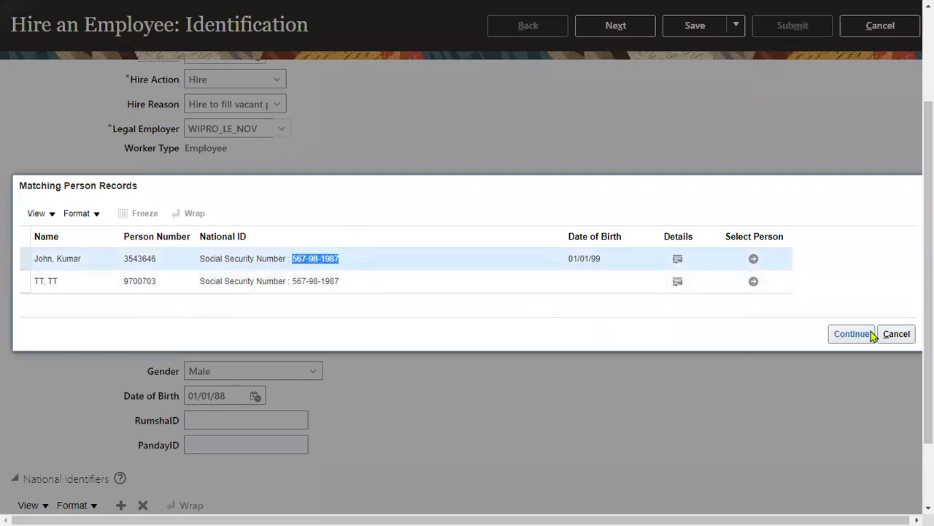
click(897, 333)
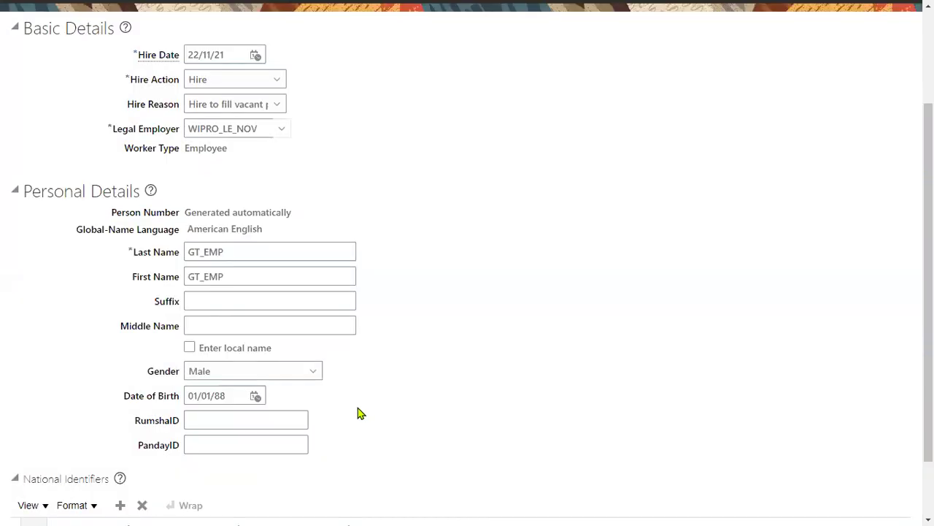
drag(402, 479, 420, 480)
text(1)
click(634, 23)
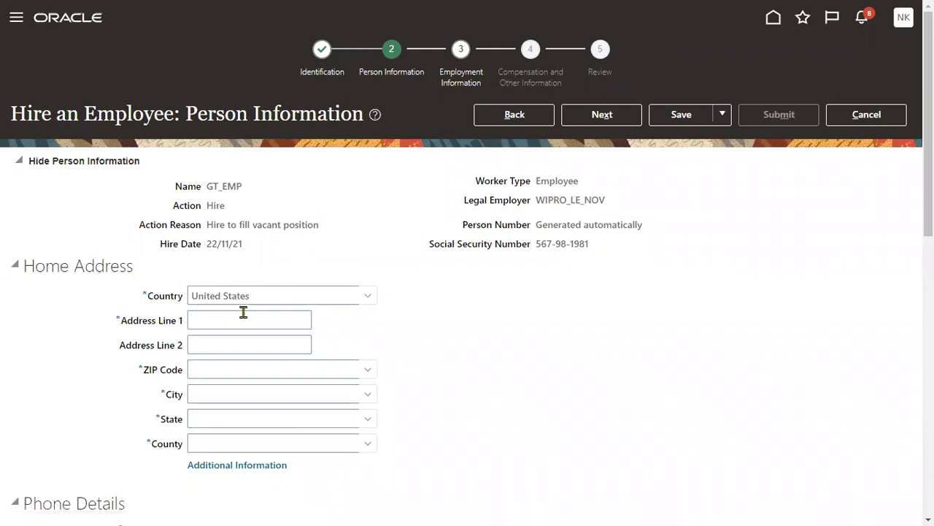
Fill the home address from the saved suggestion with ZIP 12200, giving Albany, NY.
click(243, 319)
click(237, 362)
click(228, 365)
text(122)
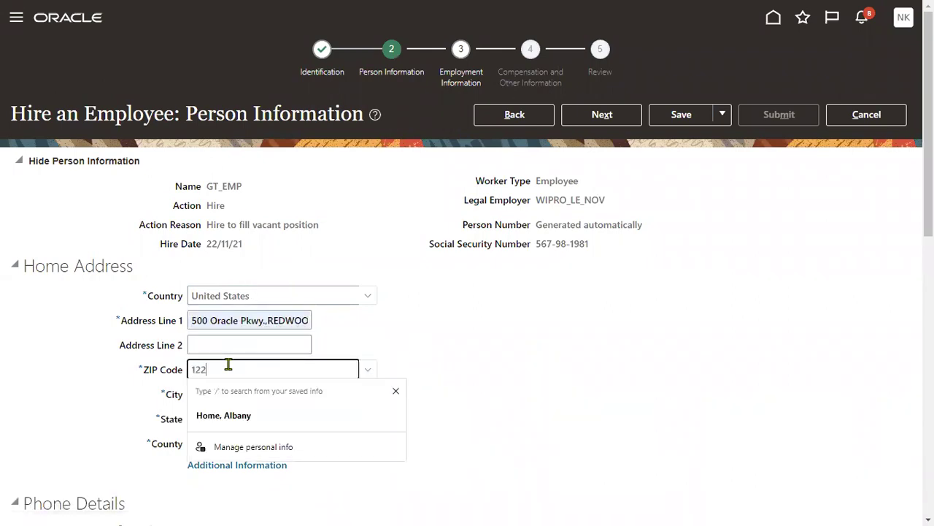
text(00)
key(Tab)
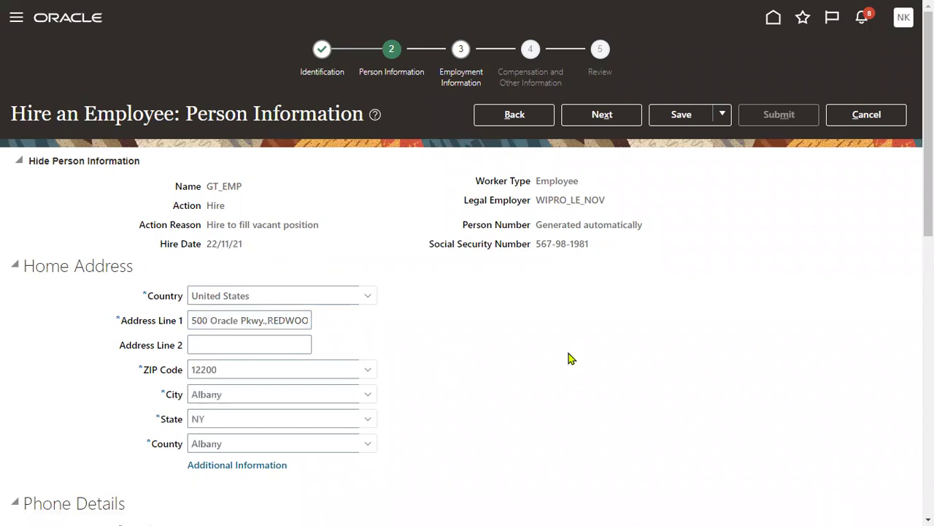
click(600, 117)
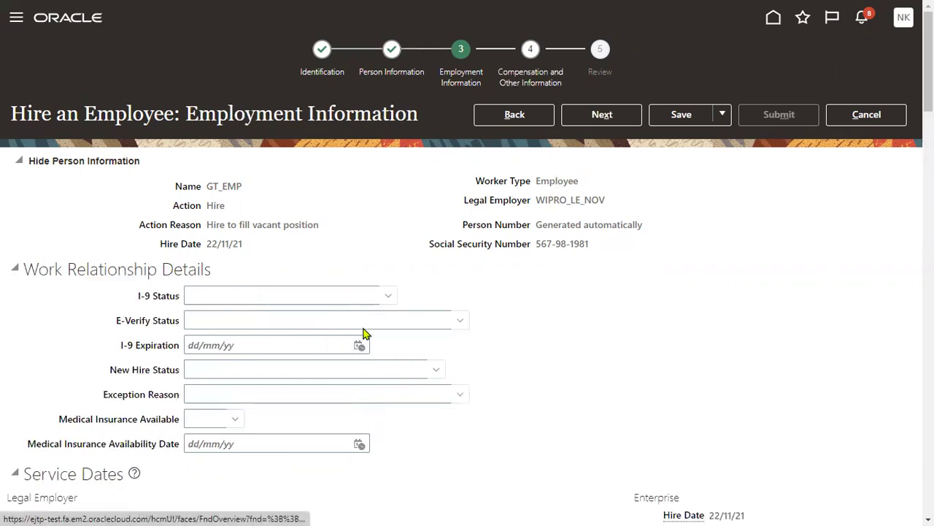
Set the assignment's business unit to WIPRO_BU1.
scroll(364, 326, down, 4)
click(255, 356)
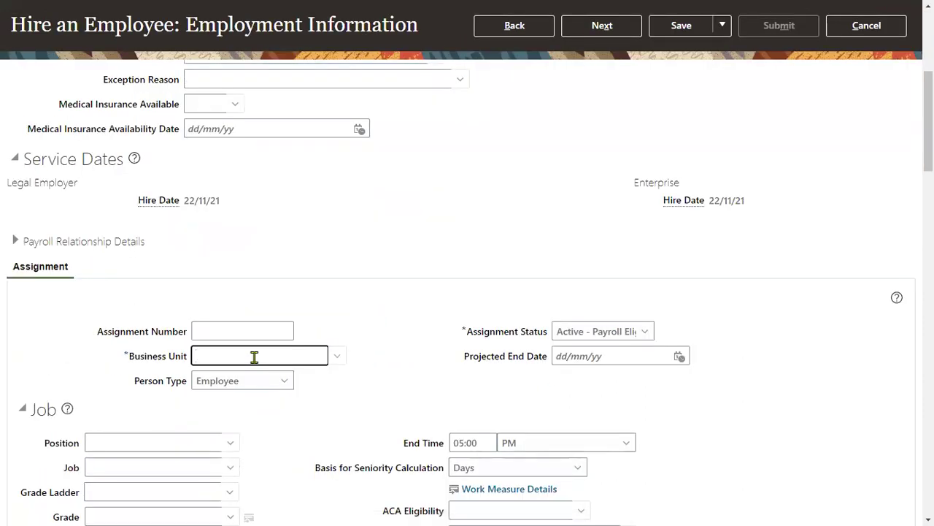
text(WIP)
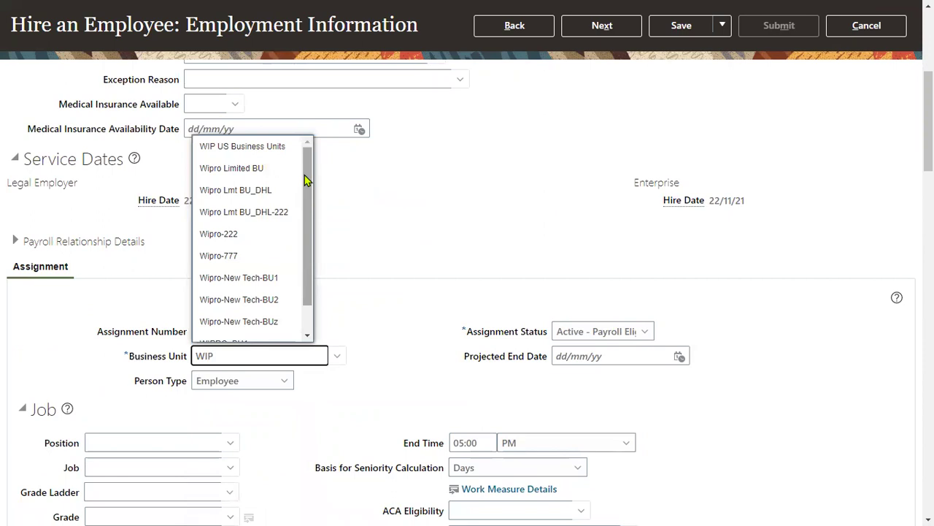
drag(307, 182, 309, 226)
click(255, 311)
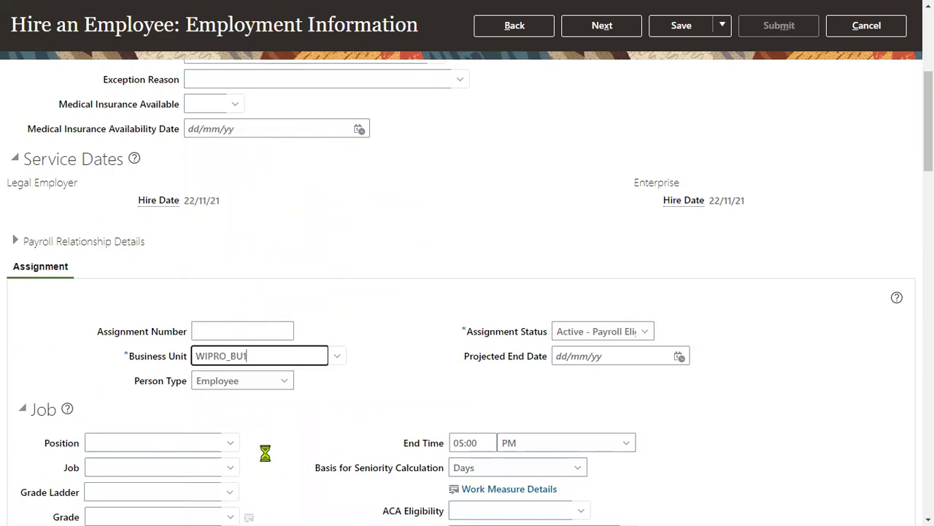
Assign the WIPRO Finance Manager position and move to the next step.
scroll(265, 451, down, 2)
click(160, 284)
text(WIP)
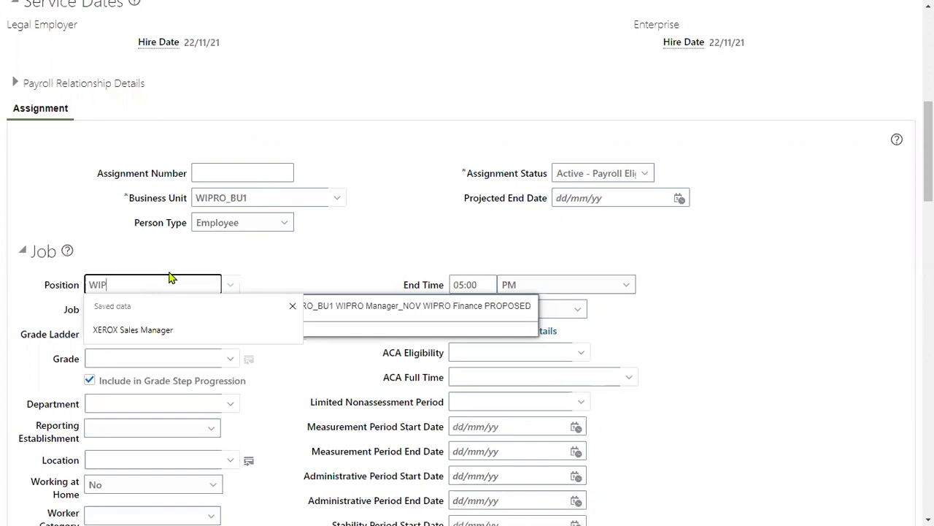
click(292, 306)
click(344, 309)
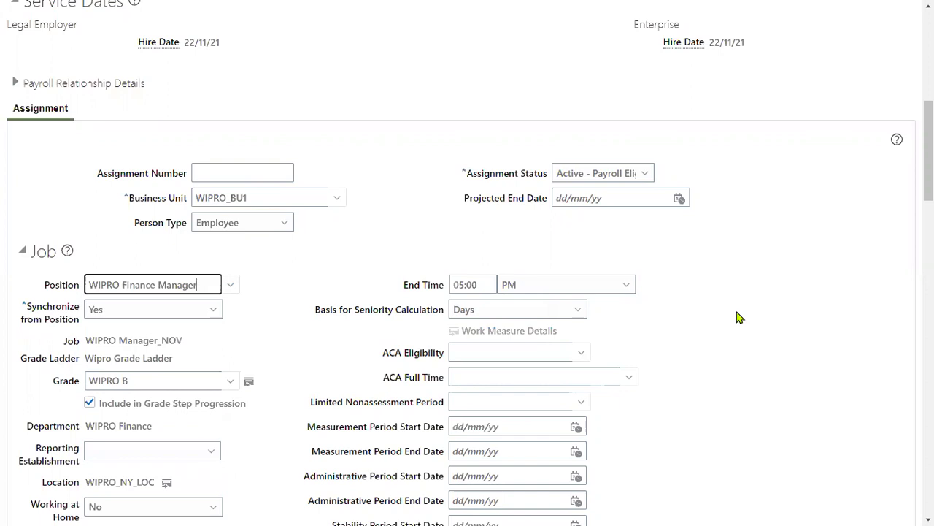
scroll(781, 258, up, 6)
click(603, 115)
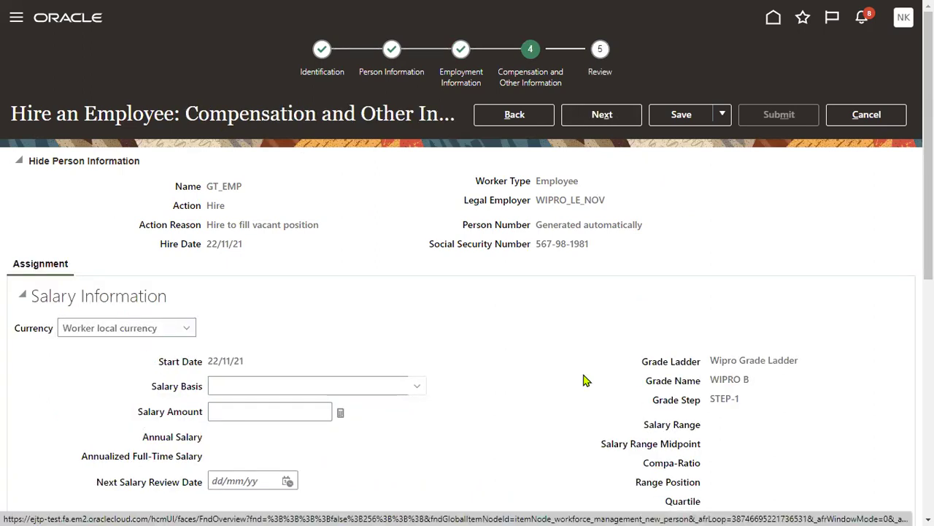
Advance to Review, submit the hire request, and confirm Yes in the warning.
click(602, 114)
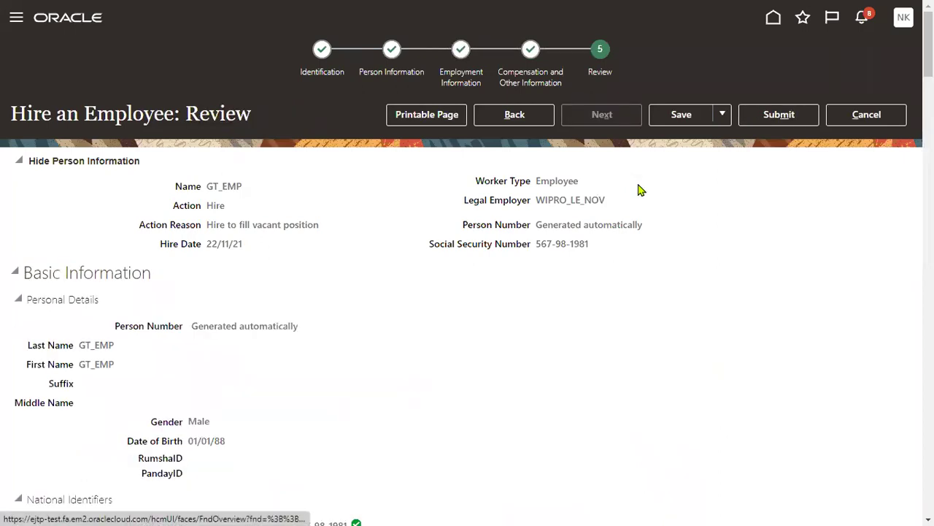
click(771, 115)
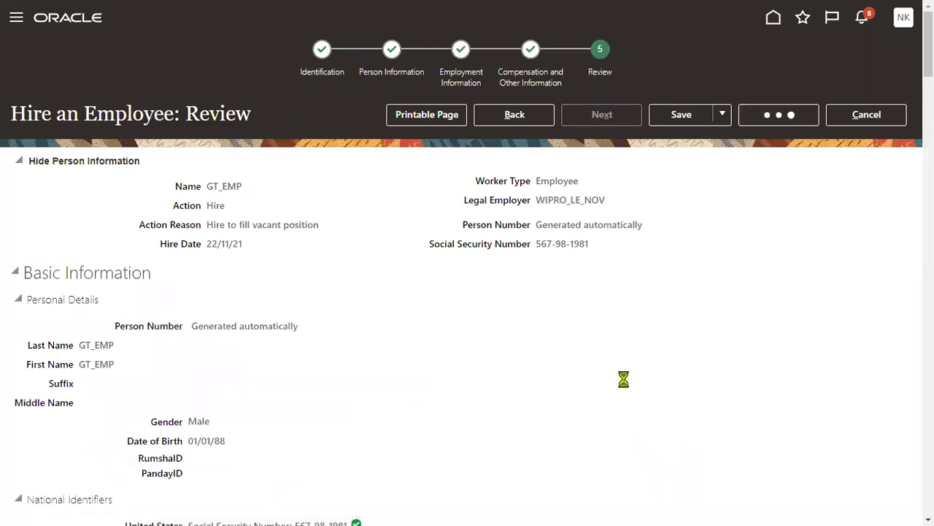
click(561, 281)
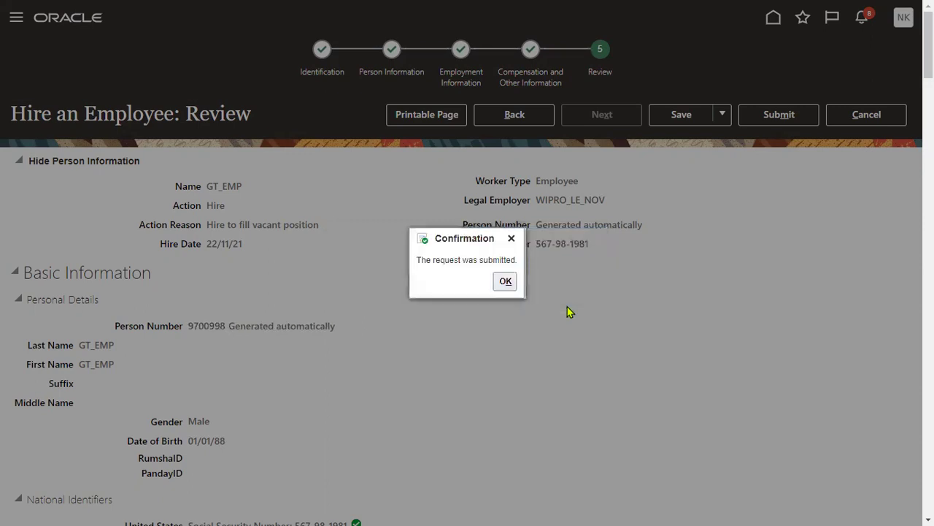
Dismiss the submission confirmation and search Person Management for the name GT_NEW.
click(506, 284)
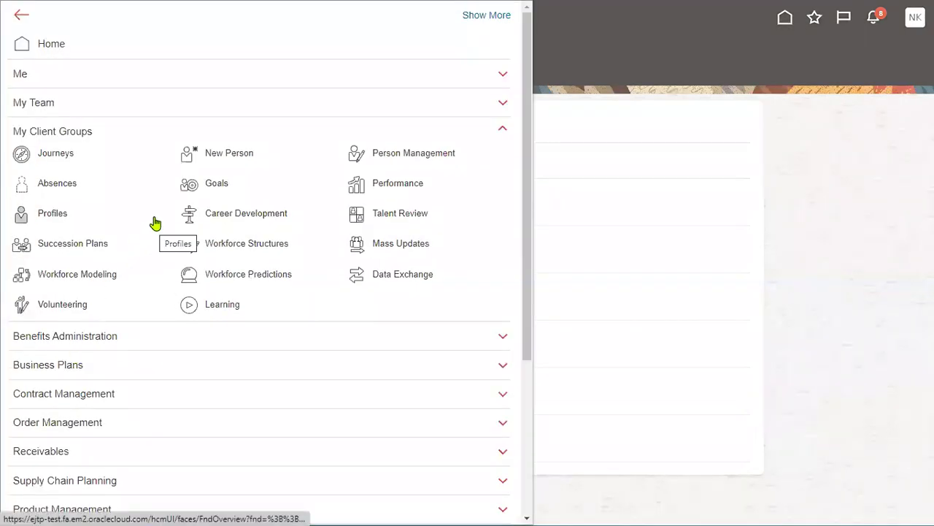
click(424, 158)
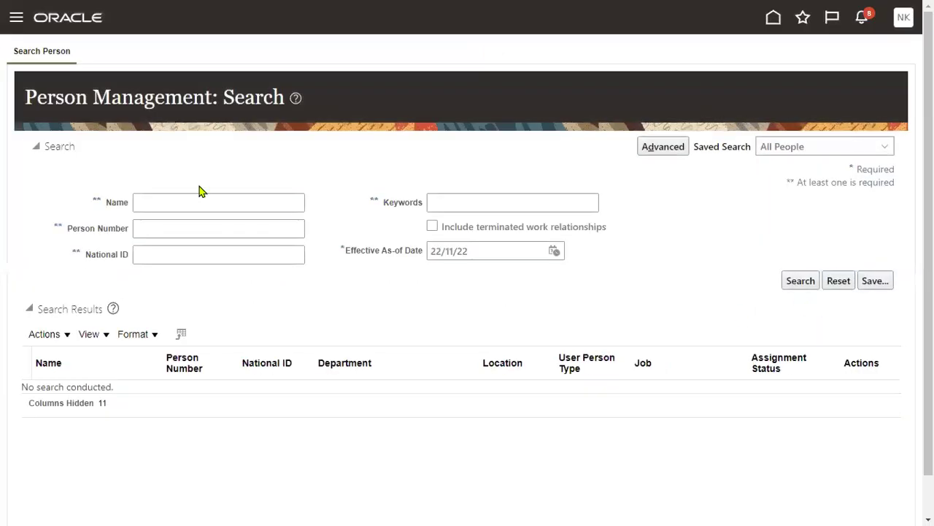
click(209, 203)
text(GT_NEW)
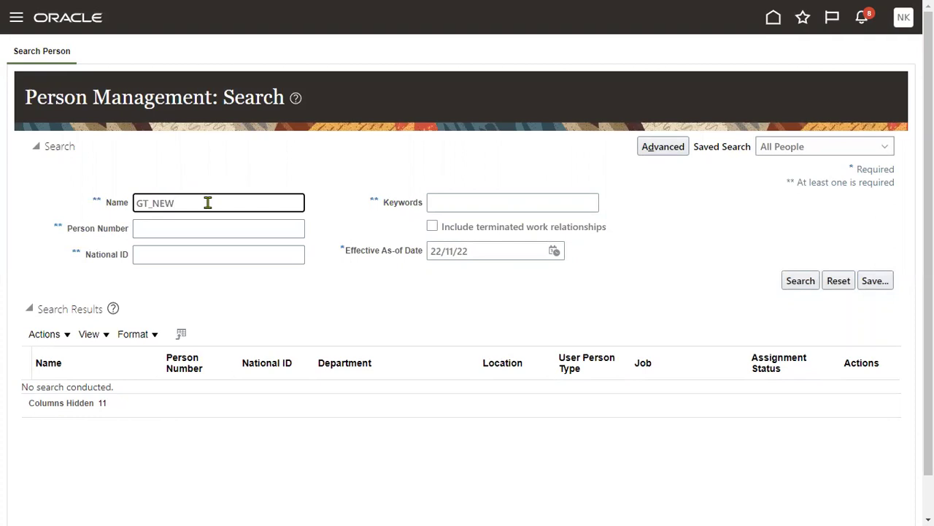
key(Return)
Change the search name to GT_EMP and open GT_EMP's employment record.
drag(153, 203, 248, 202)
text(EMP)
key(Return)
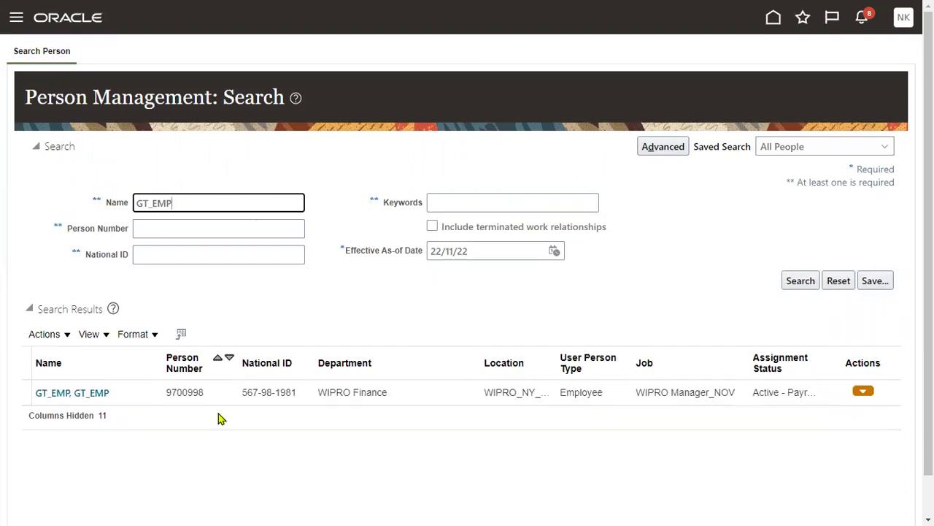
click(186, 390)
click(139, 389)
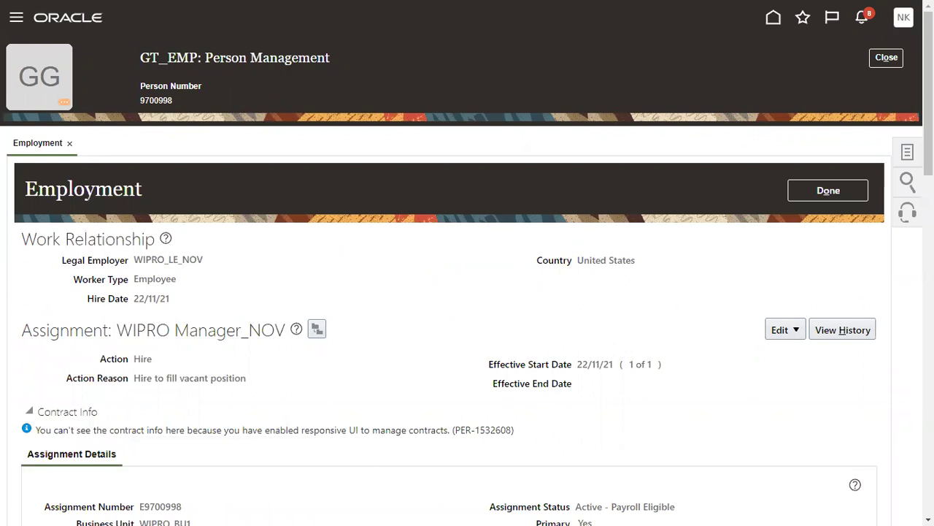
Open GT_EMP's User Account task and copy the account's user name.
click(907, 152)
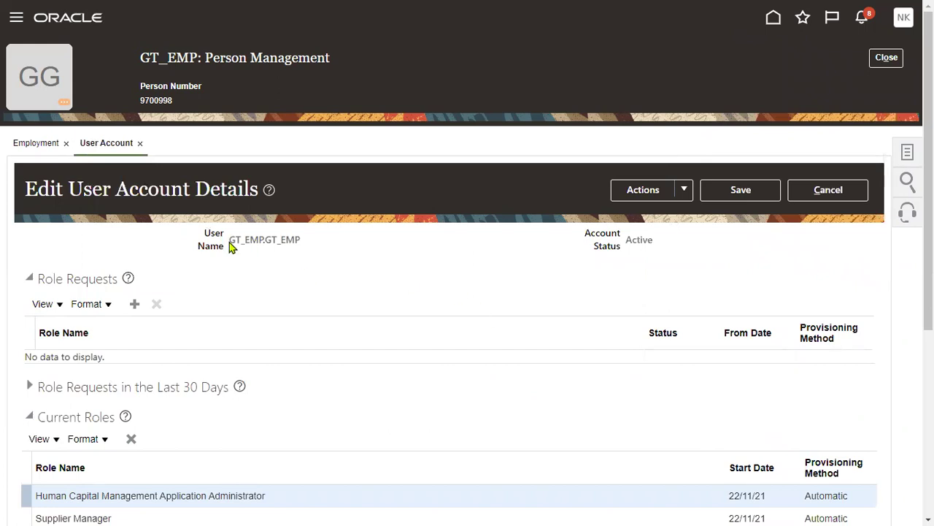
drag(231, 238, 300, 239)
drag(626, 240, 654, 241)
drag(229, 238, 302, 240)
right_click(294, 240)
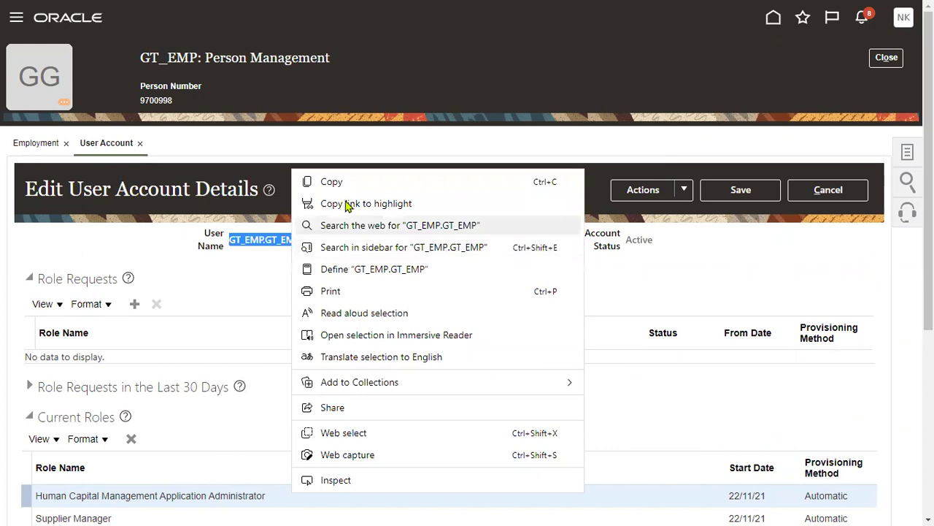
click(340, 183)
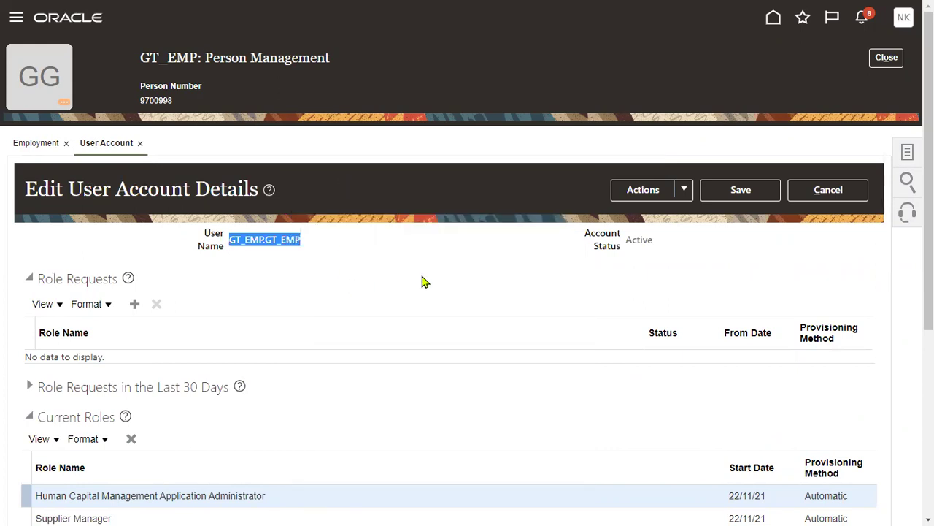
click(17, 23)
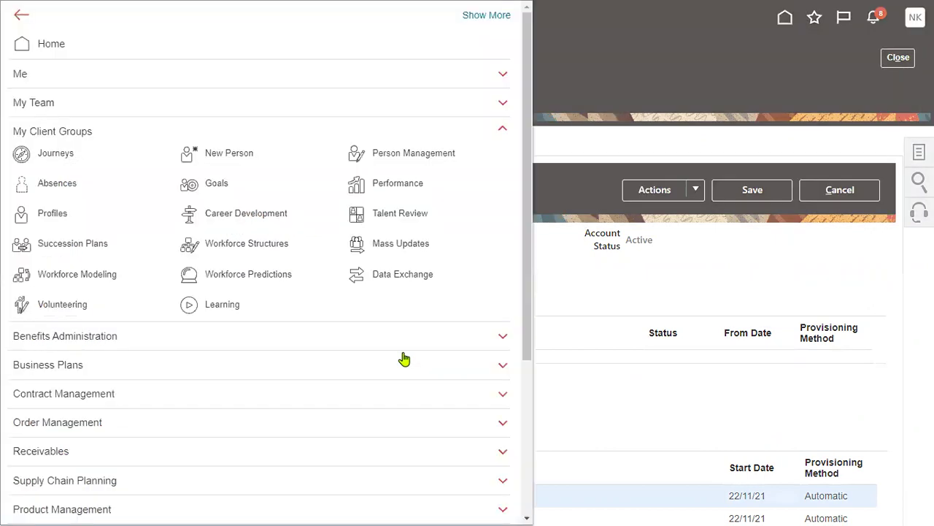
click(73, 134)
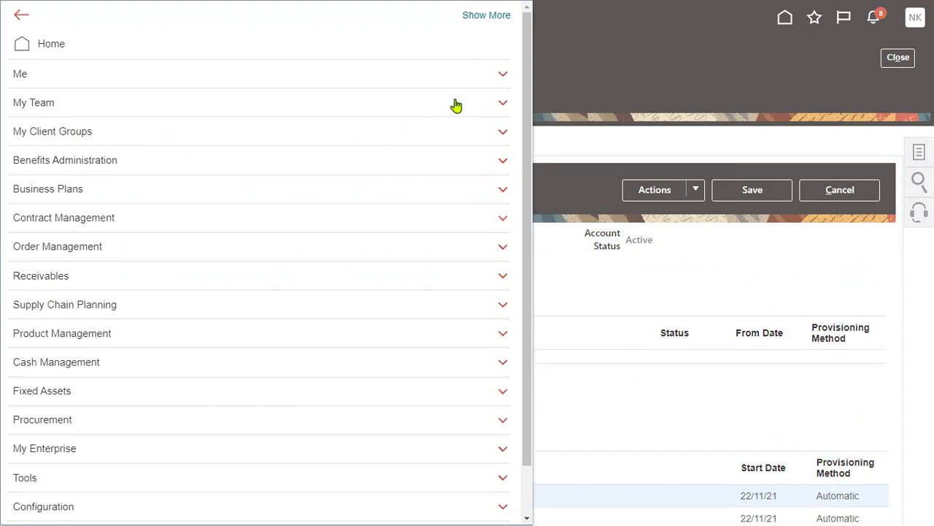
key(Escape)
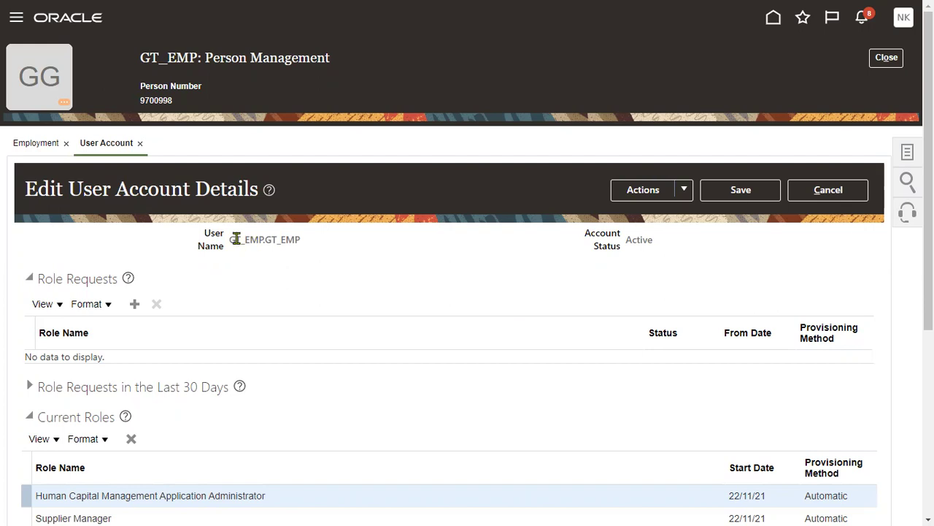
drag(231, 239, 303, 241)
drag(625, 239, 654, 239)
click(345, 236)
scroll(360, 263, down, 3)
scroll(409, 252, up, 3)
drag(229, 240, 305, 243)
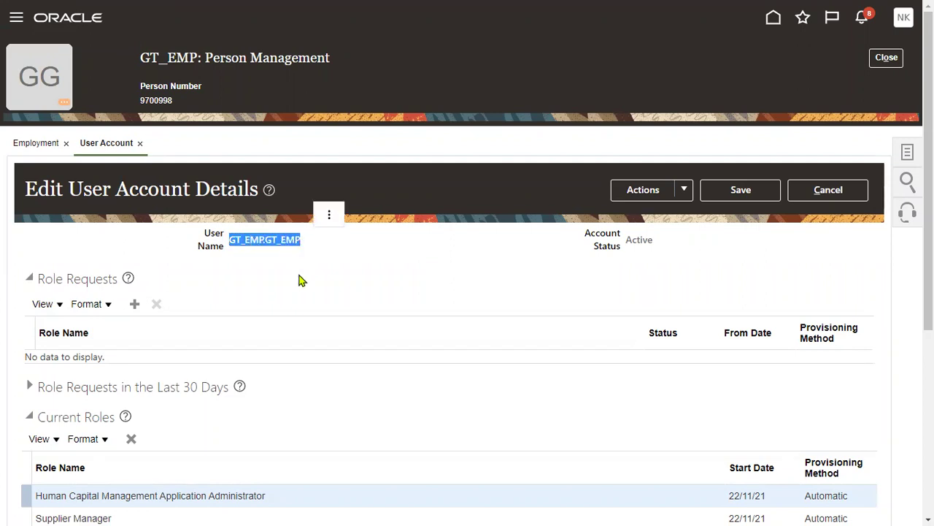
click(373, 279)
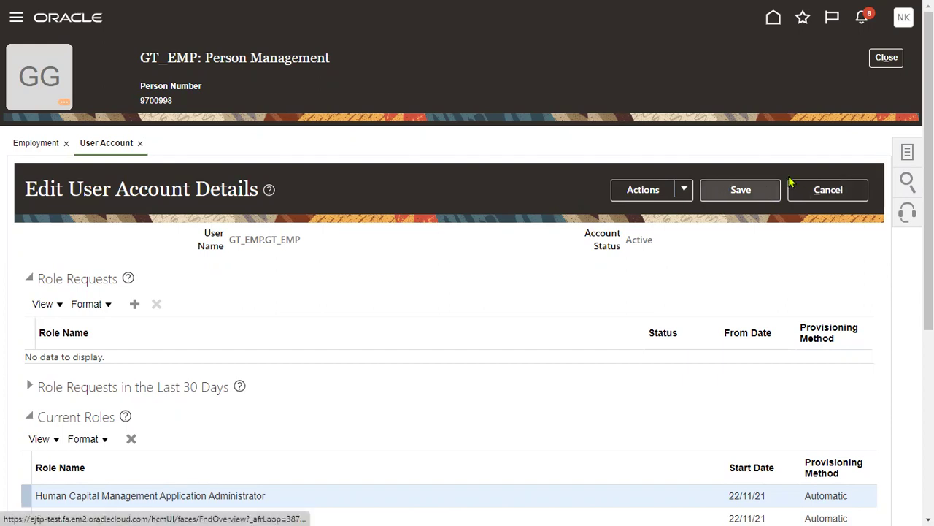
Leave the user account page without saving and start an Update to GT_EMP's employment.
click(829, 195)
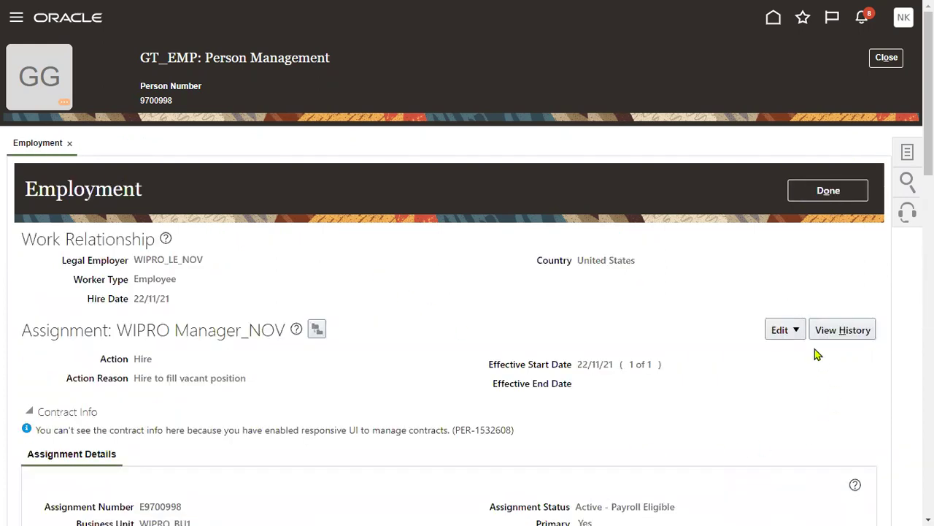
click(798, 331)
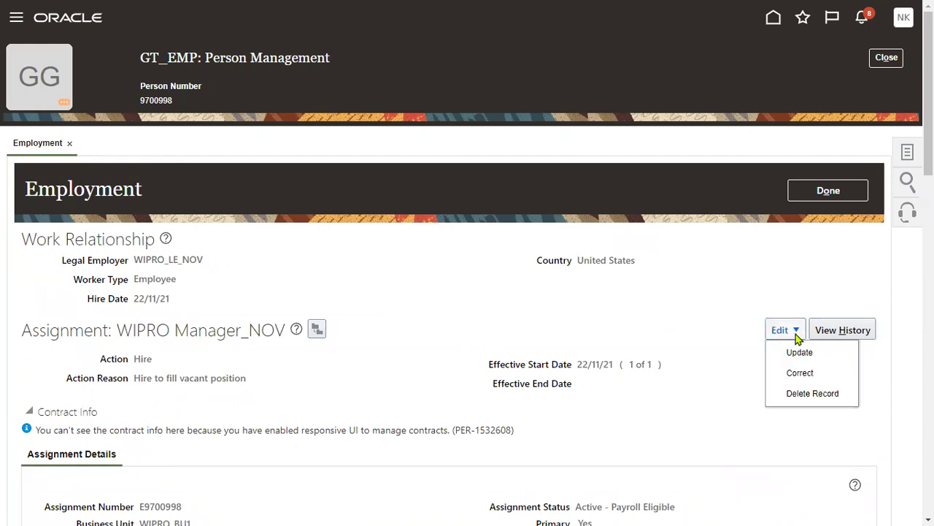
click(796, 354)
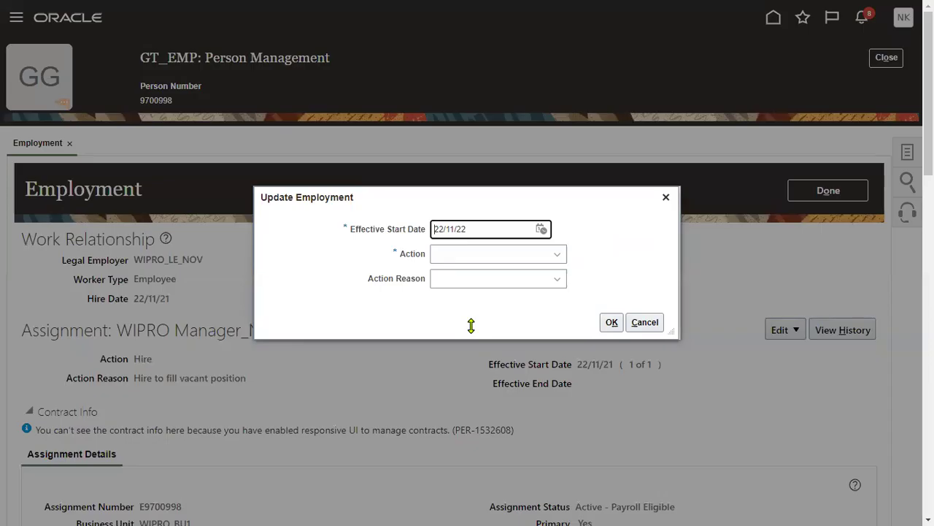
Set the action to Global Transfer with reason Career Progression, noting current employer WIPRO_LE_NOV.
click(538, 257)
scroll(570, 321, down, 2)
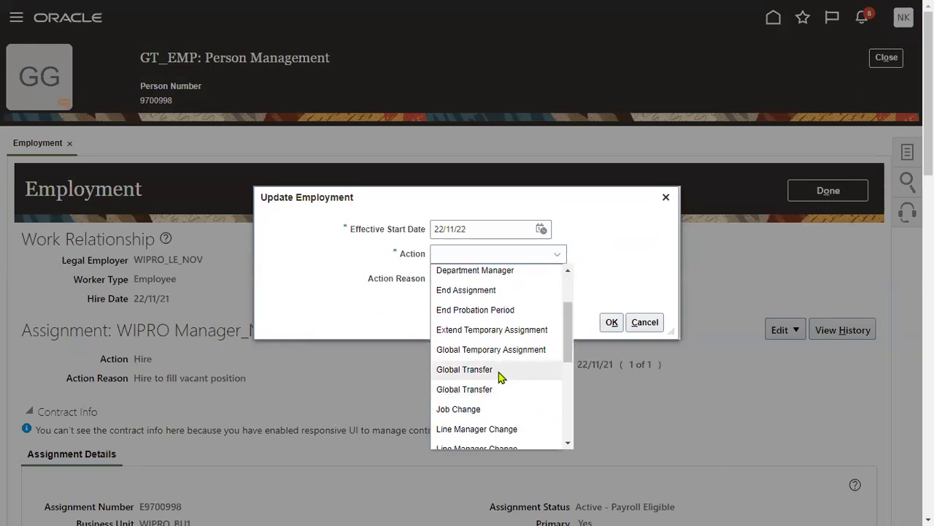
click(464, 369)
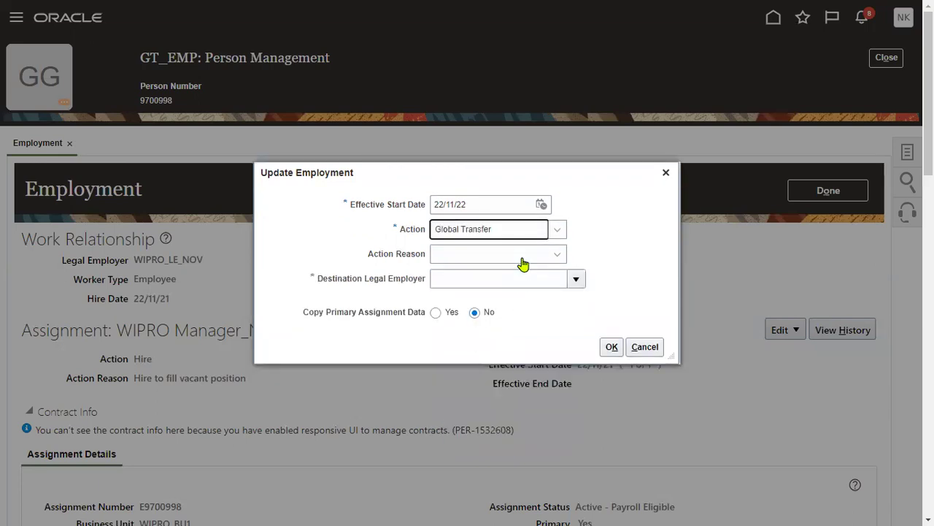
click(524, 263)
click(505, 293)
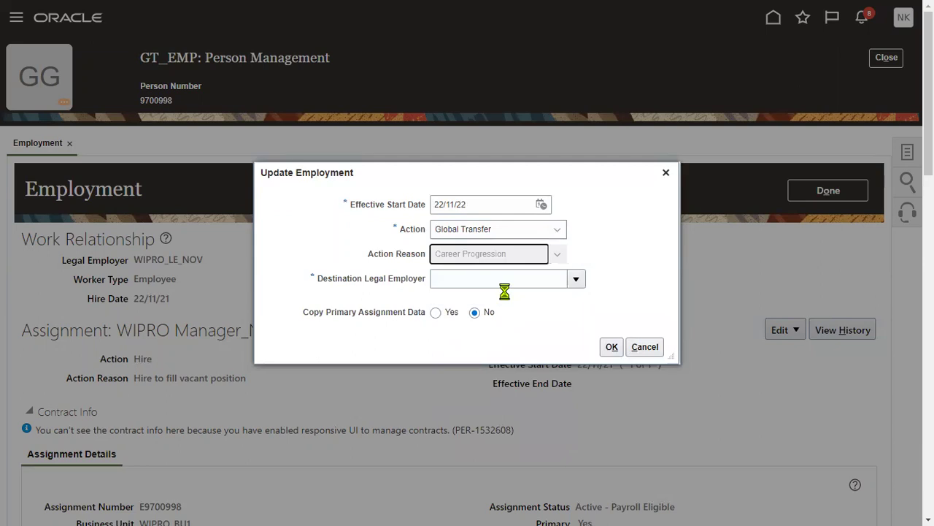
drag(321, 284, 362, 284)
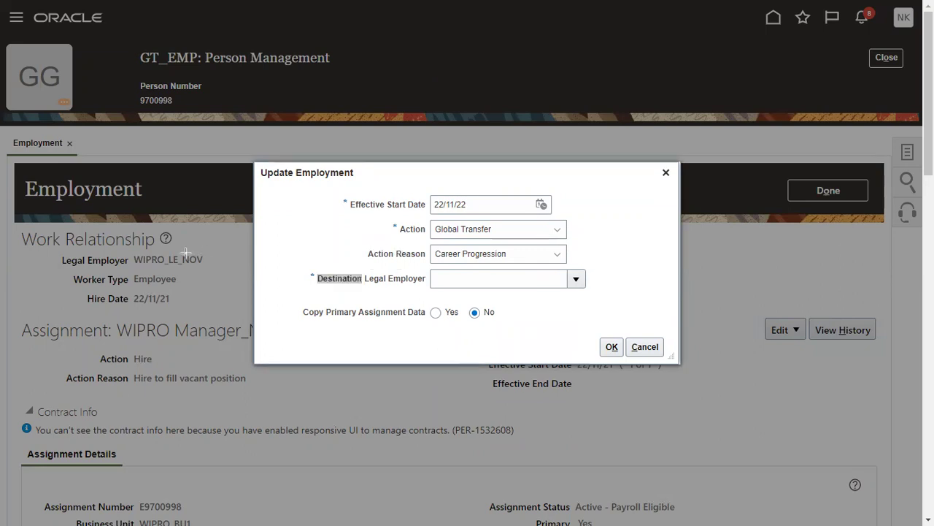
mouse_move(126, 242)
mouse_down()
mouse_move(210, 271)
mouse_move(213, 257)
mouse_move(214, 274)
mouse_up()
drag(130, 290, 186, 310)
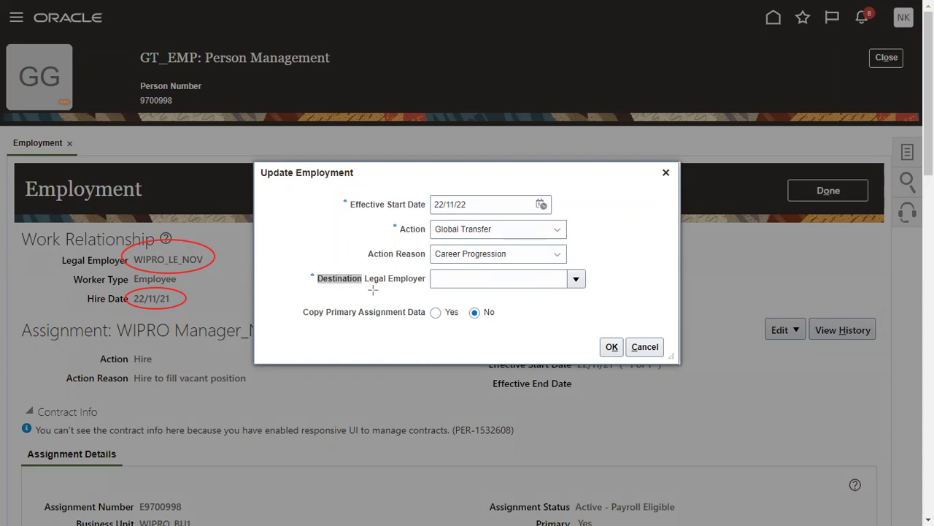
Set destination legal employer to Wipro Limited US, copy primary assignment data, and confirm.
click(454, 283)
text(WIP)
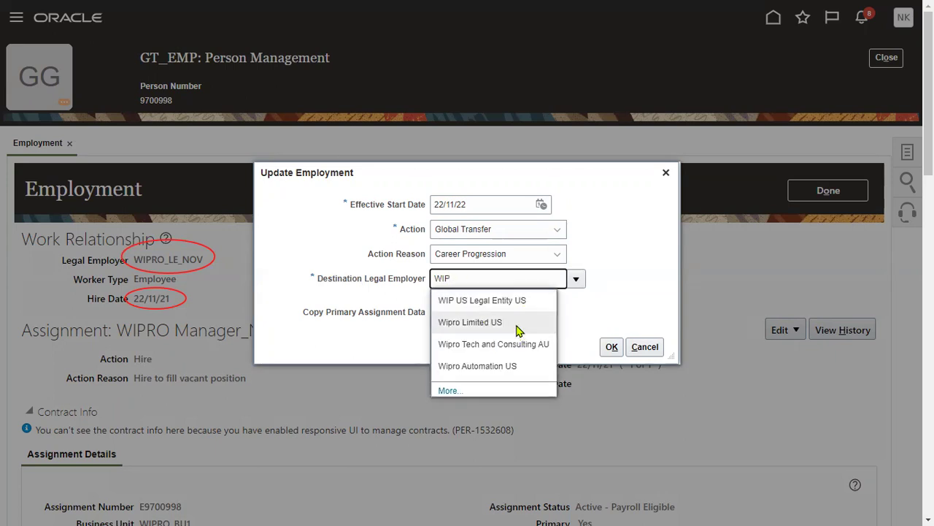
click(516, 331)
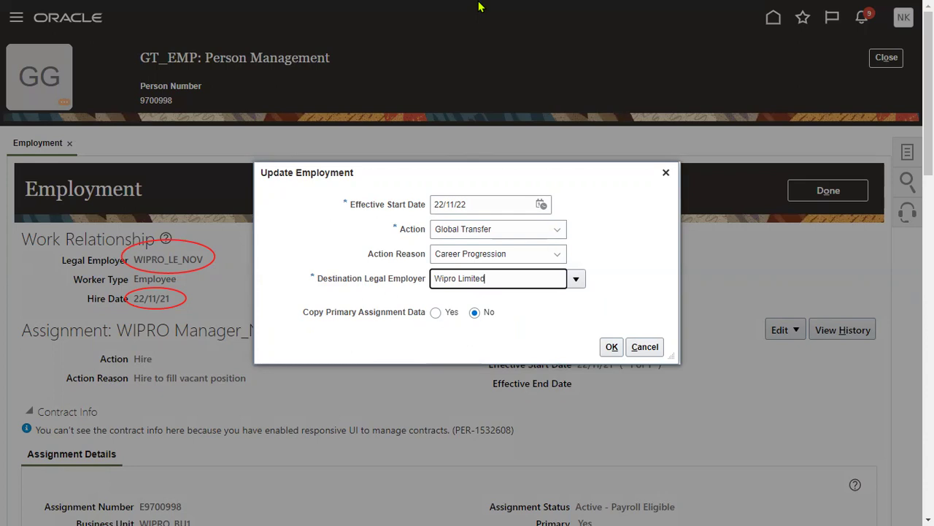
drag(24, 443, 222, 512)
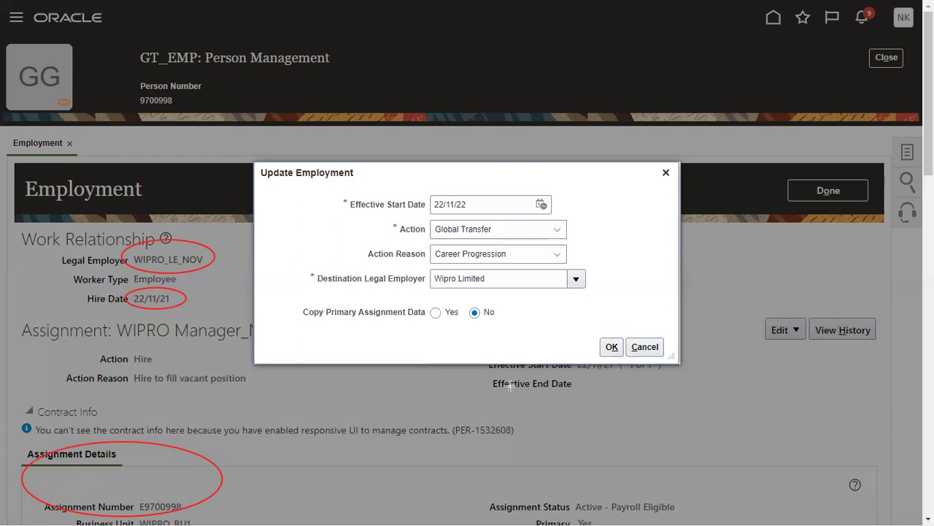
mouse_move(298, 290)
mouse_down()
mouse_move(286, 306)
mouse_move(427, 338)
mouse_move(511, 329)
mouse_move(409, 291)
mouse_up()
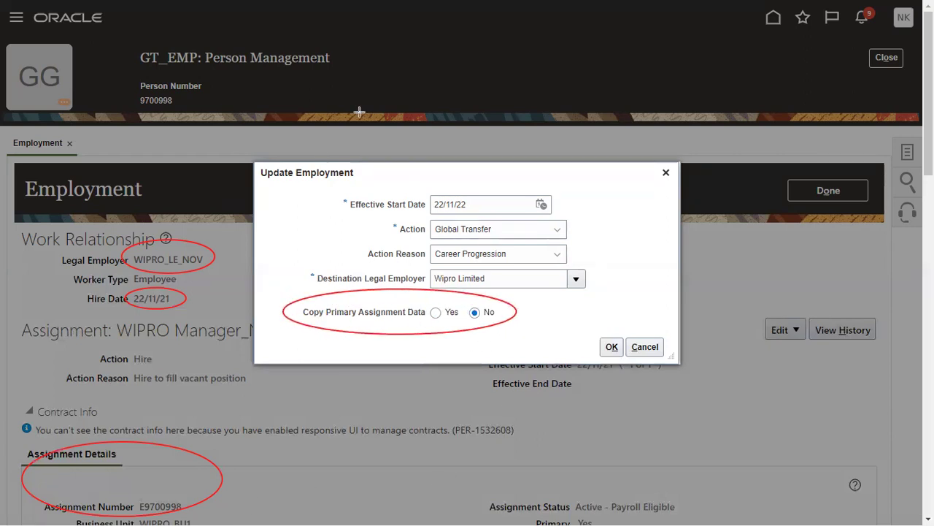
click(436, 312)
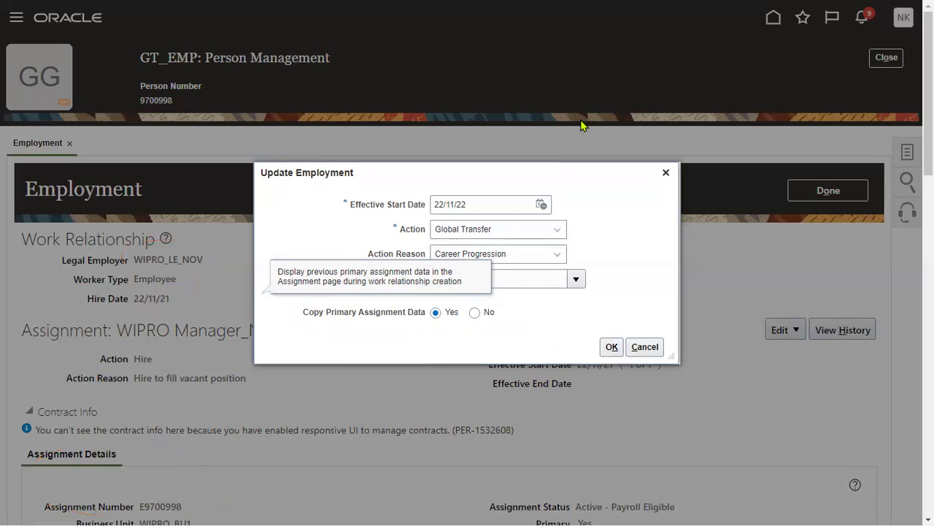
click(611, 348)
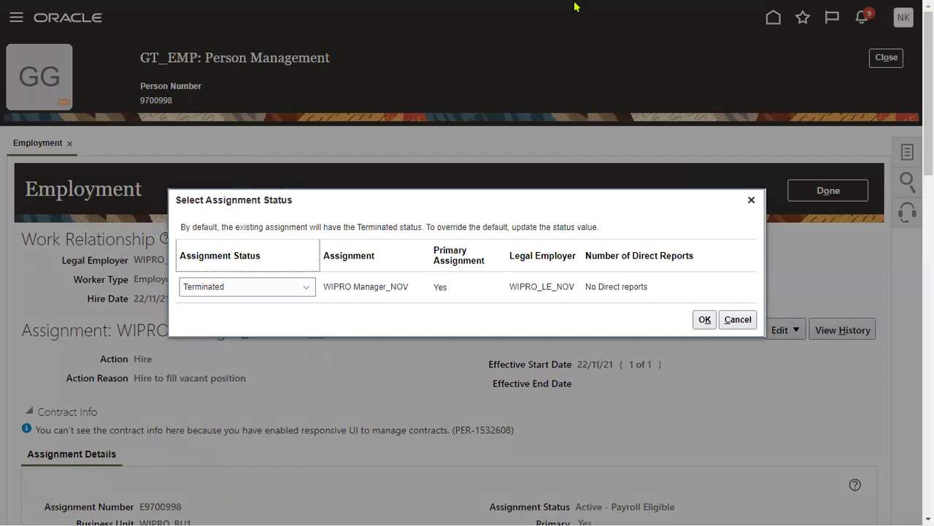
Change WIPRO Manager_NOV's status from Terminated to Inactive - Payroll Eligible and confirm.
mouse_move(501, 225)
mouse_down()
mouse_move(578, 335)
mouse_move(577, 350)
mouse_up()
drag(172, 264, 267, 337)
click(267, 290)
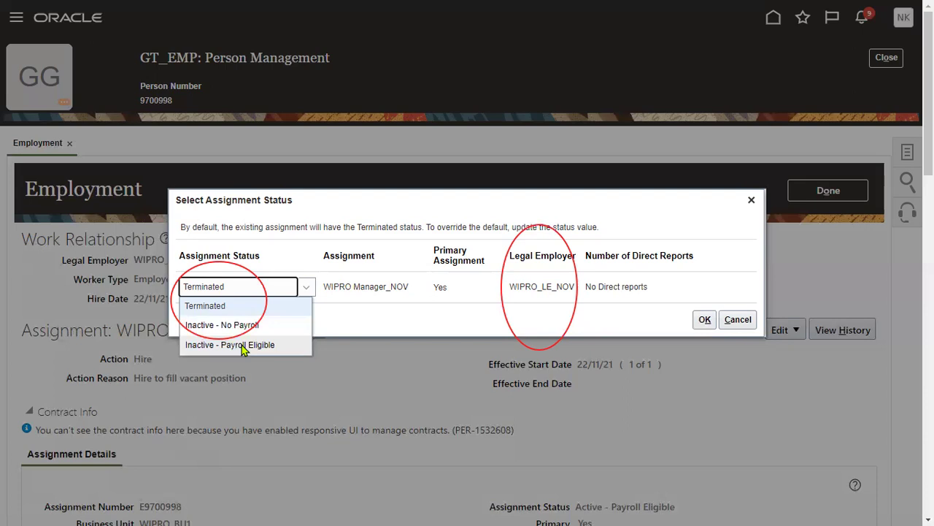
click(243, 346)
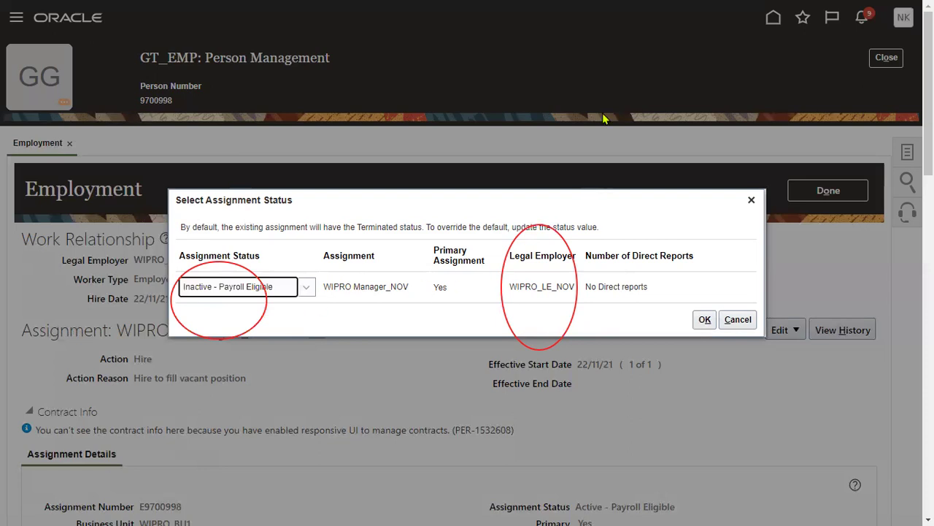
click(520, 261)
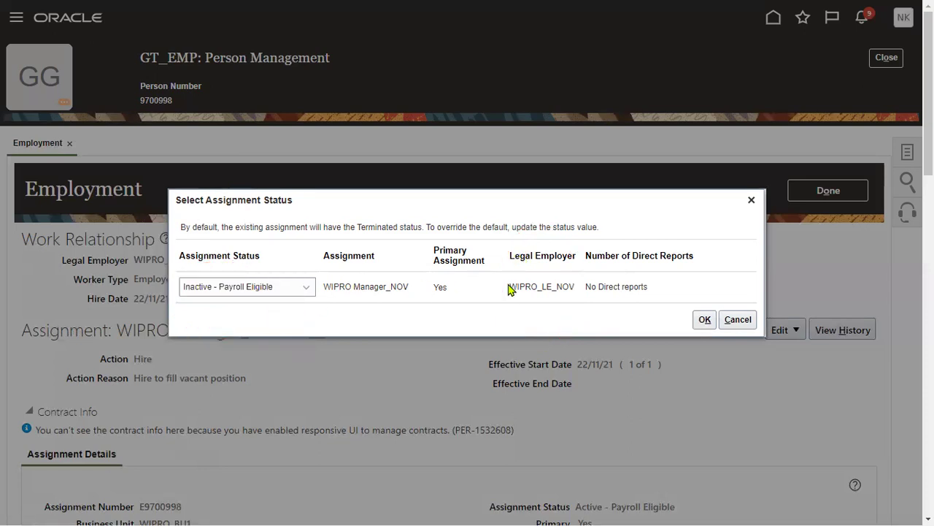
drag(509, 287, 579, 290)
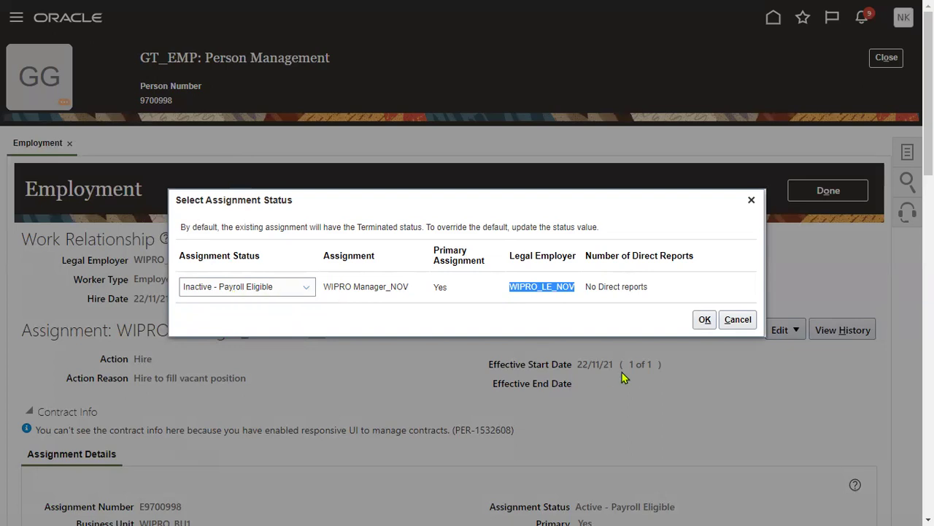
click(703, 319)
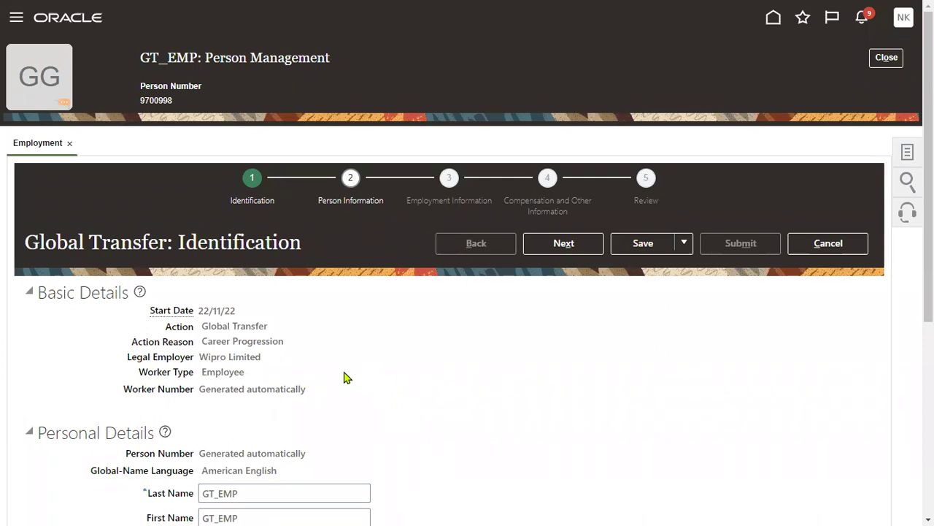
Review the 22/11/22 start date, action and personal details, then proceed to Person Information.
drag(203, 311, 236, 311)
click(213, 311)
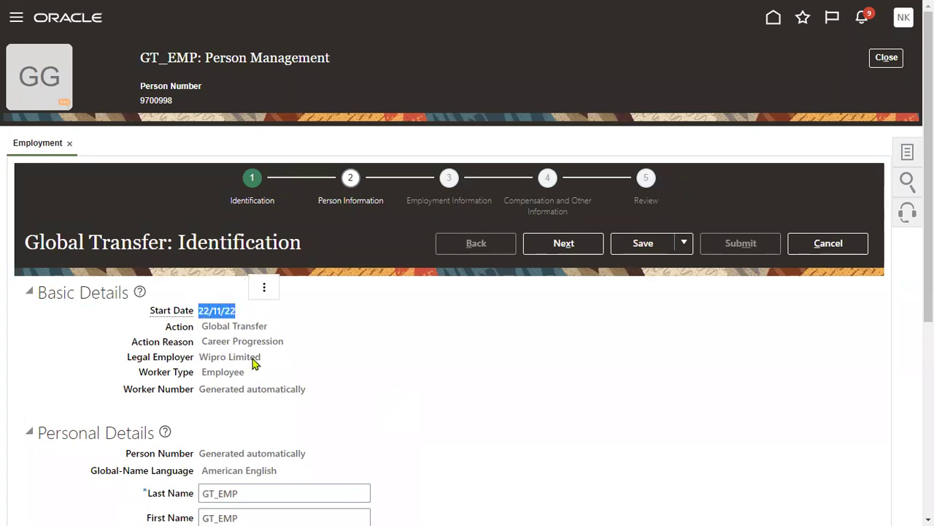
scroll(263, 365, down, 1)
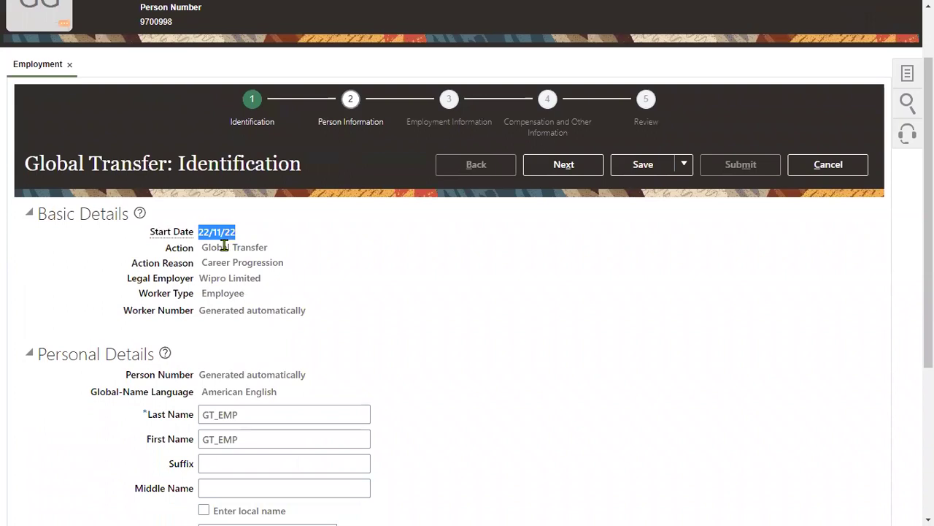
click(220, 249)
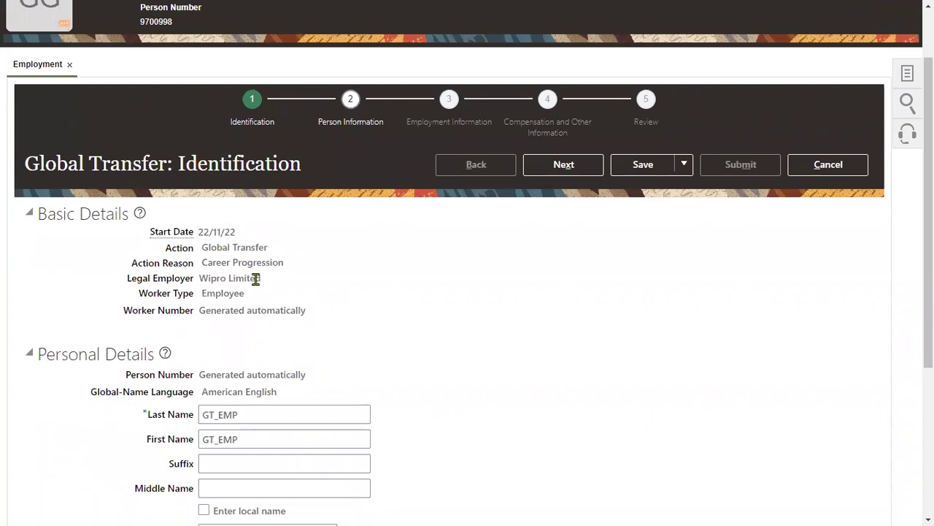
scroll(256, 278, down, 2)
drag(200, 90, 288, 100)
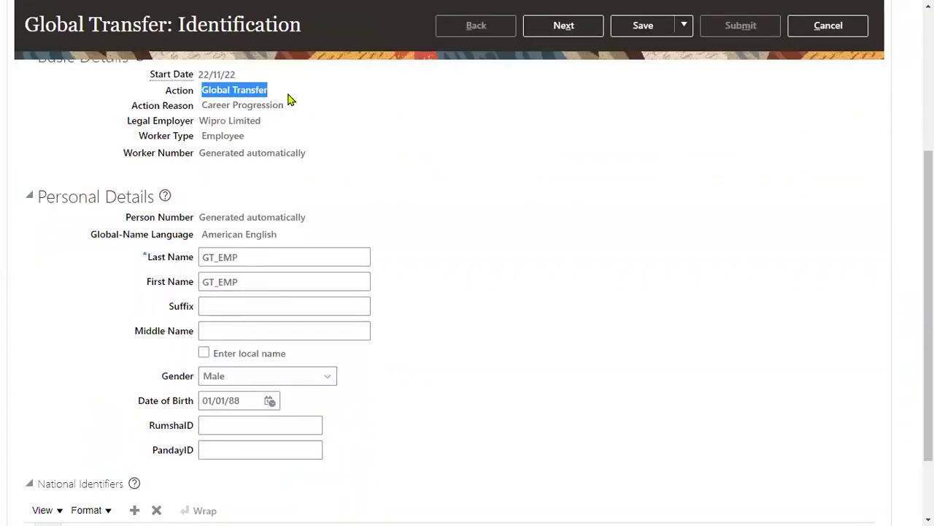
scroll(250, 249, down, 1)
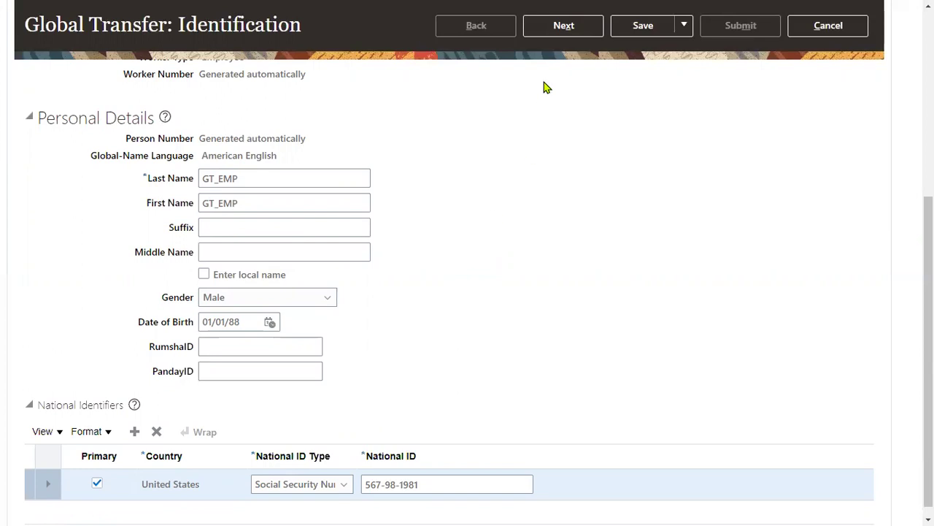
mouse_move(600, 4)
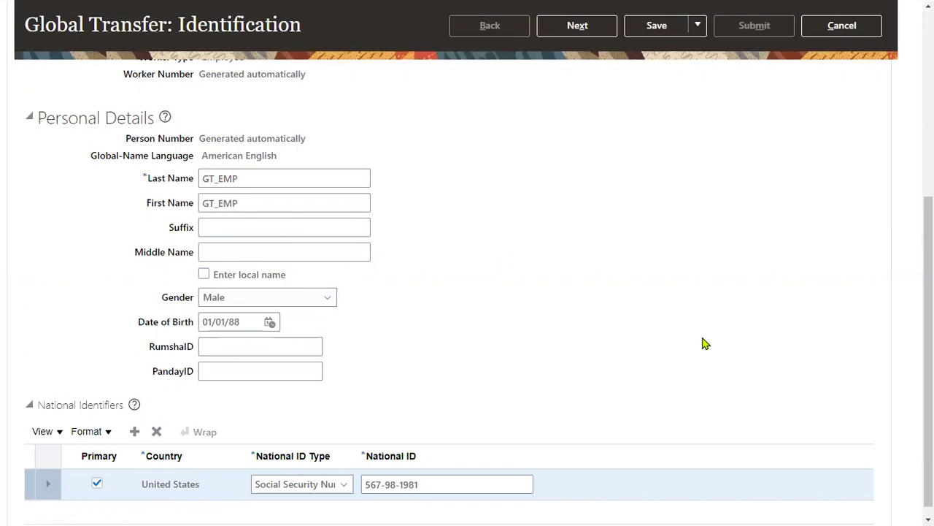
click(588, 27)
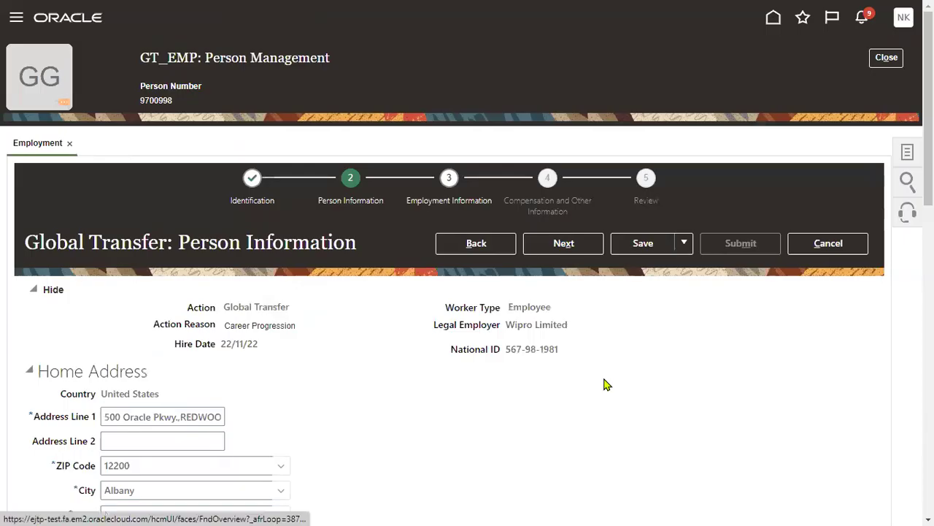
Page through the Person, Employment and Compensation information pages to the Review step.
scroll(1, 234, down, 4)
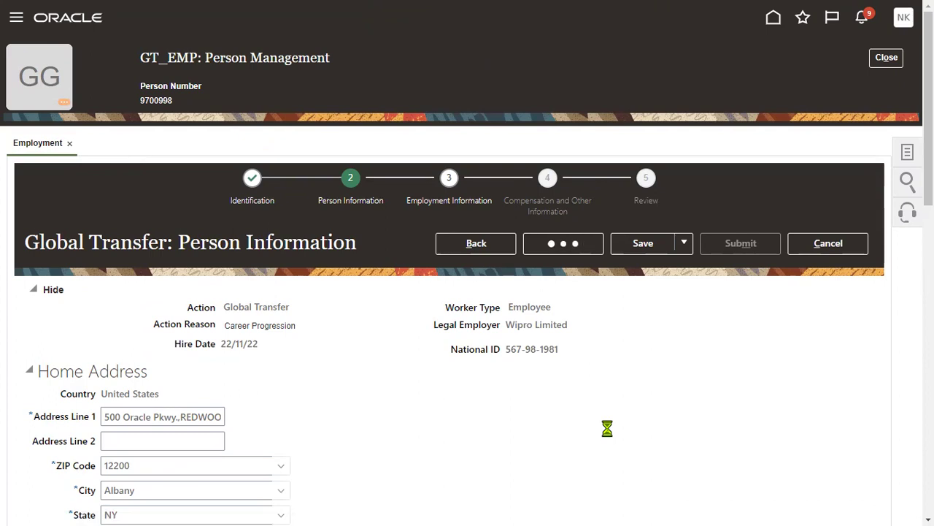
scroll(501, 409, down, 3)
scroll(499, 411, down, 3)
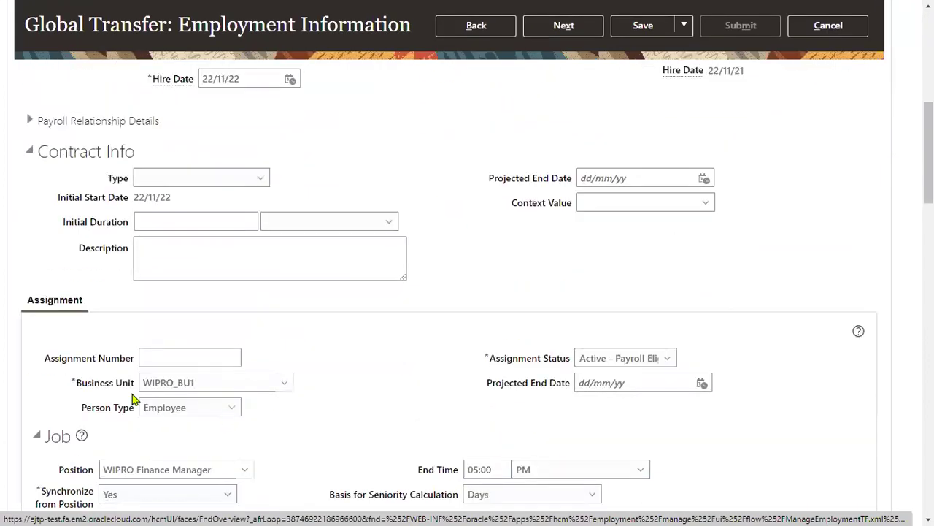
scroll(281, 417, down, 4)
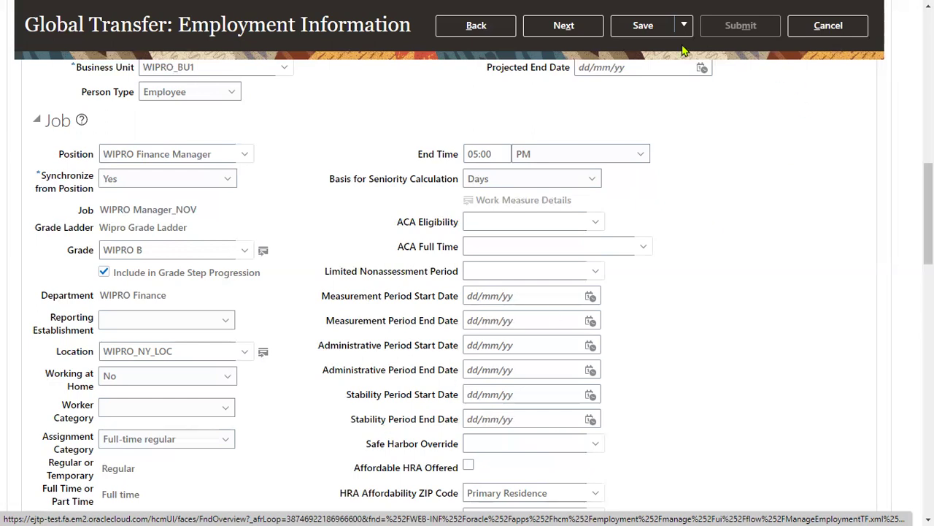
click(563, 25)
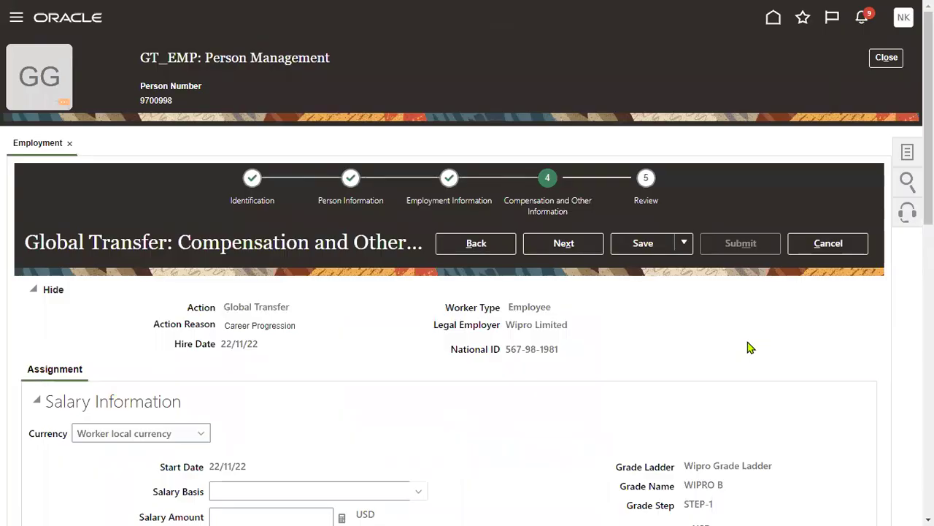
click(566, 248)
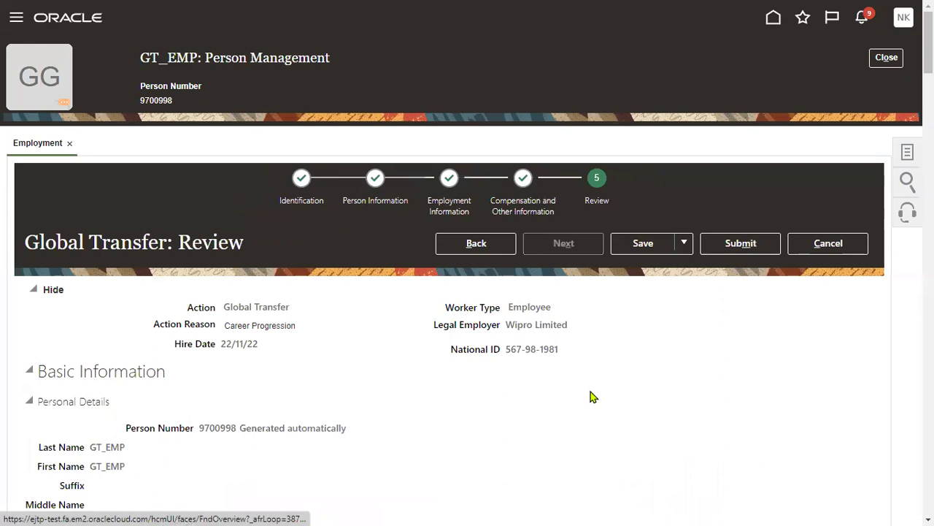
Submit the transfer twice, dismiss both errors, and cancel the failed transaction.
click(741, 243)
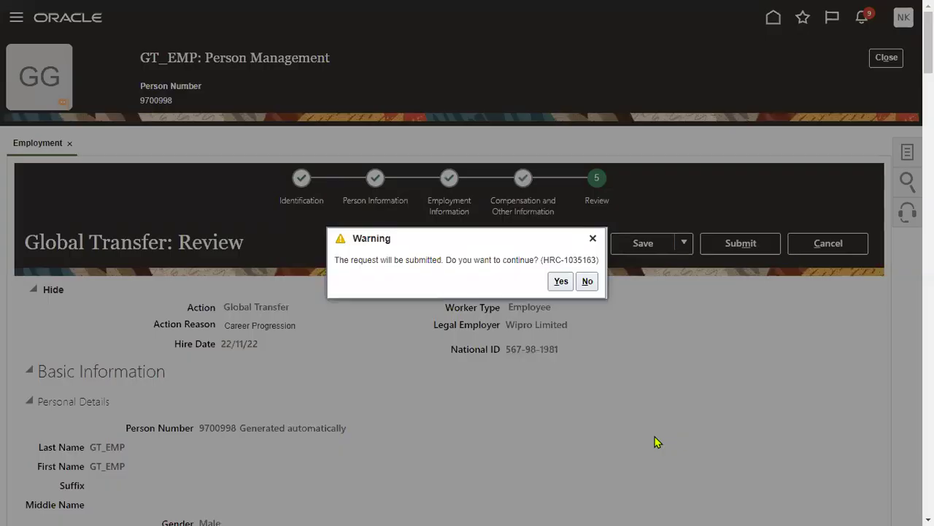
click(560, 282)
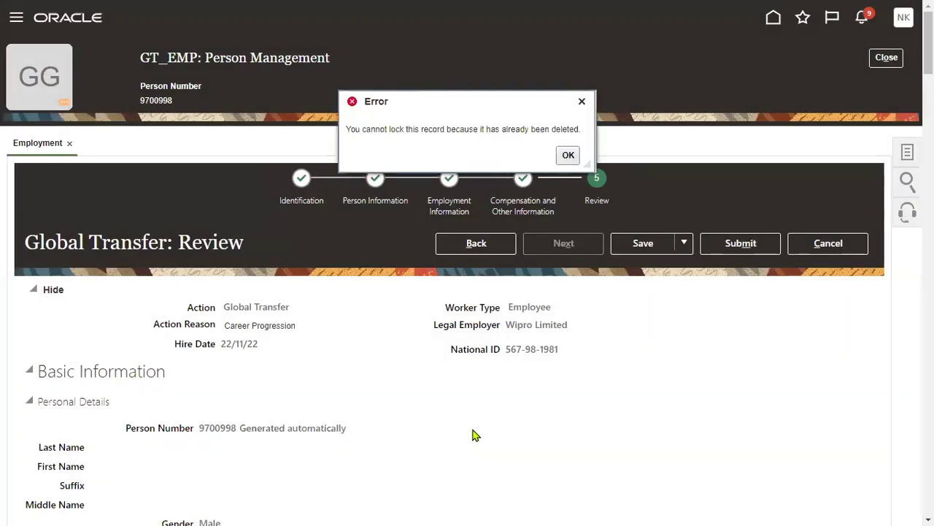
click(569, 156)
click(746, 247)
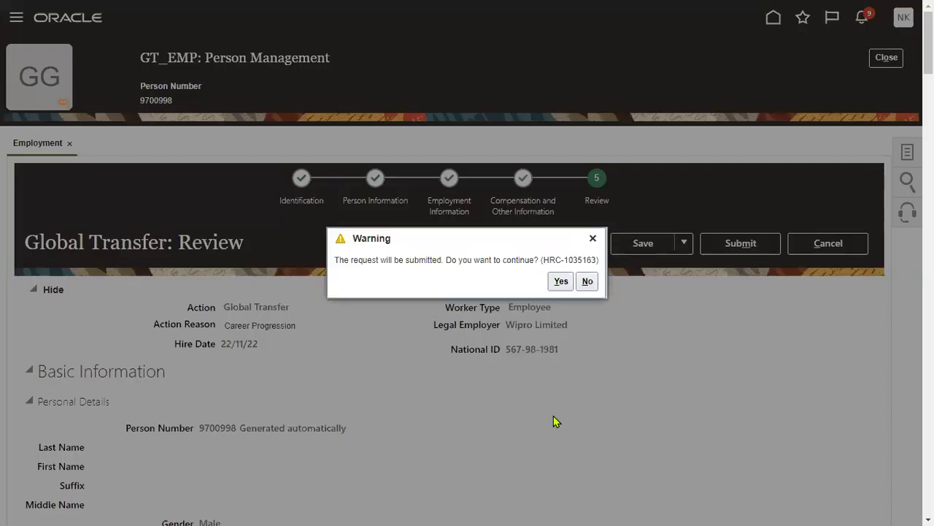
click(560, 283)
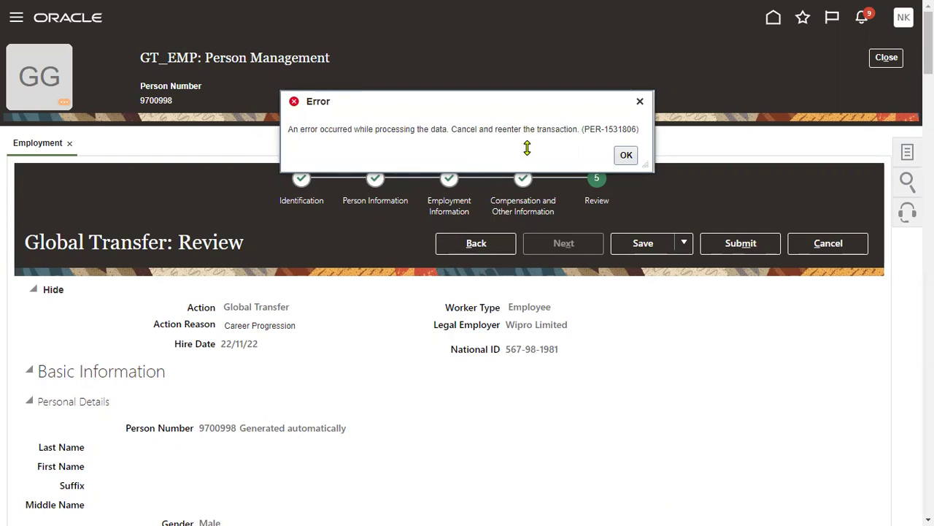
click(640, 102)
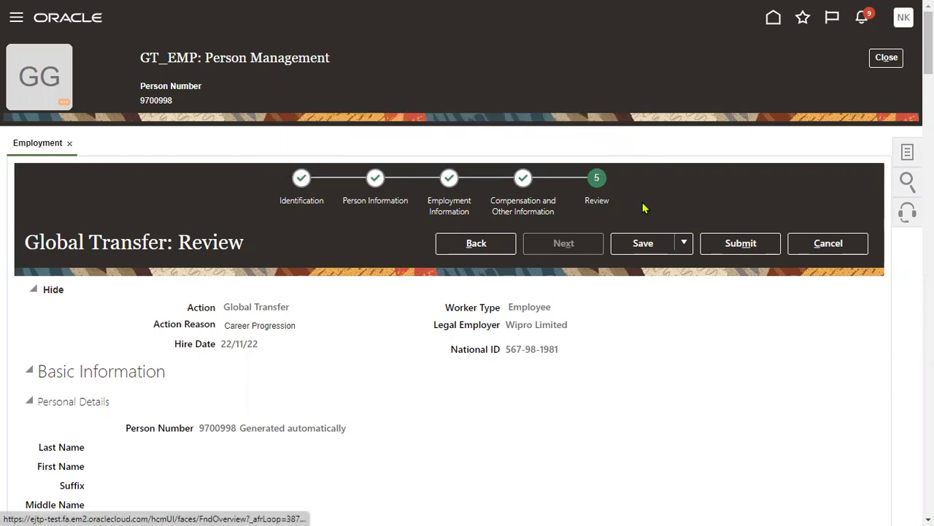
click(832, 245)
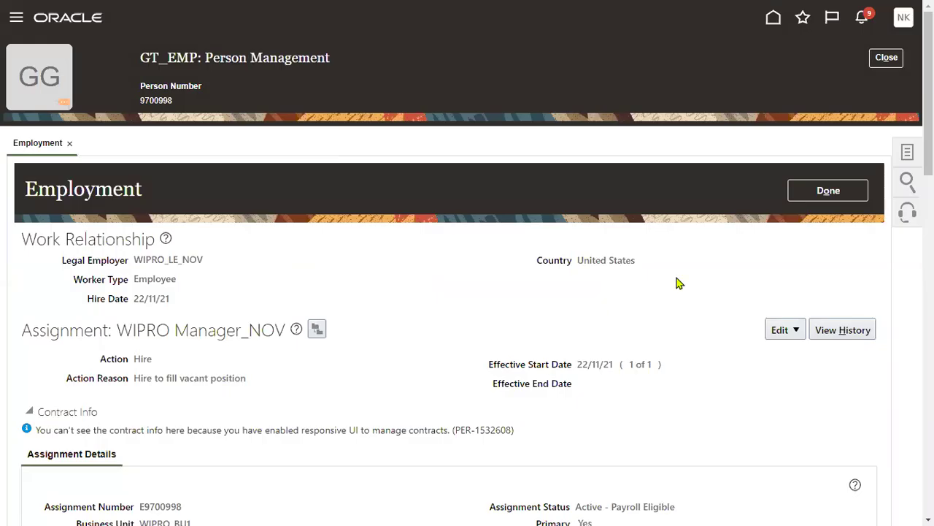
click(830, 191)
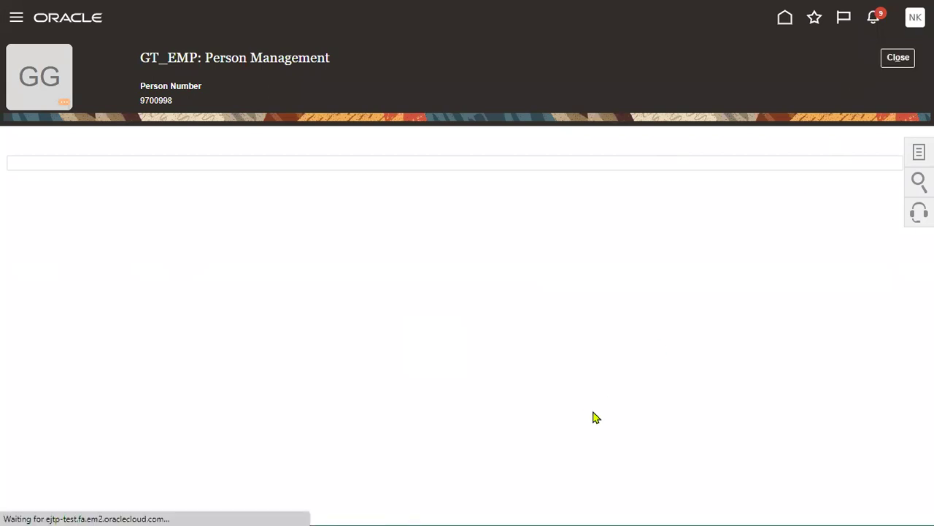
click(200, 204)
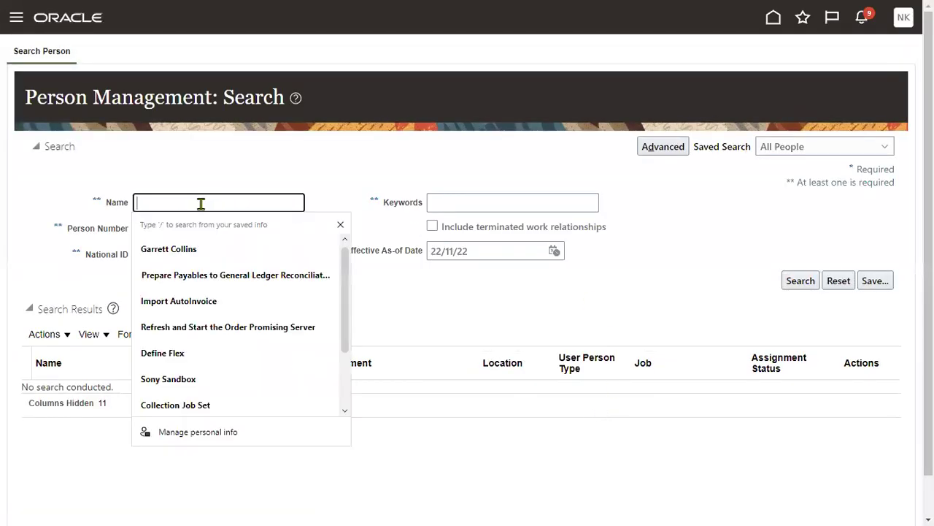
text(GT)
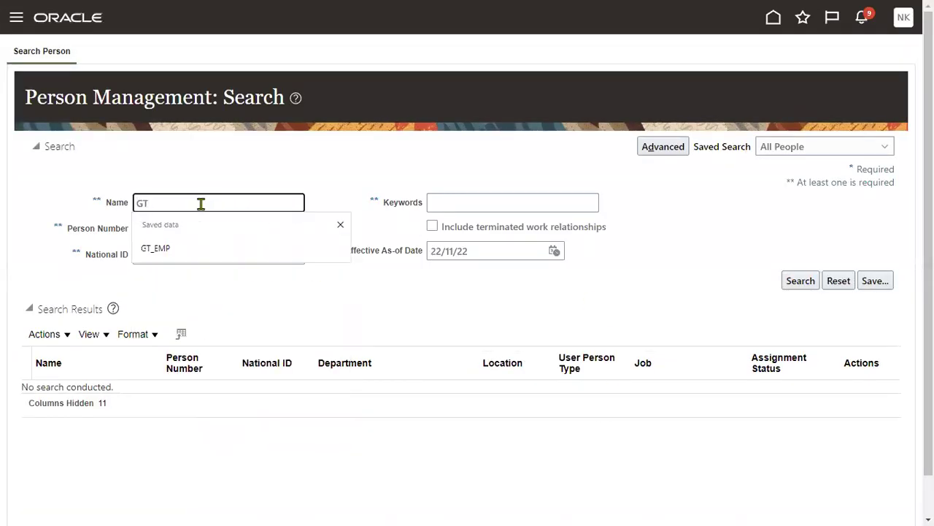
text(_EMP)
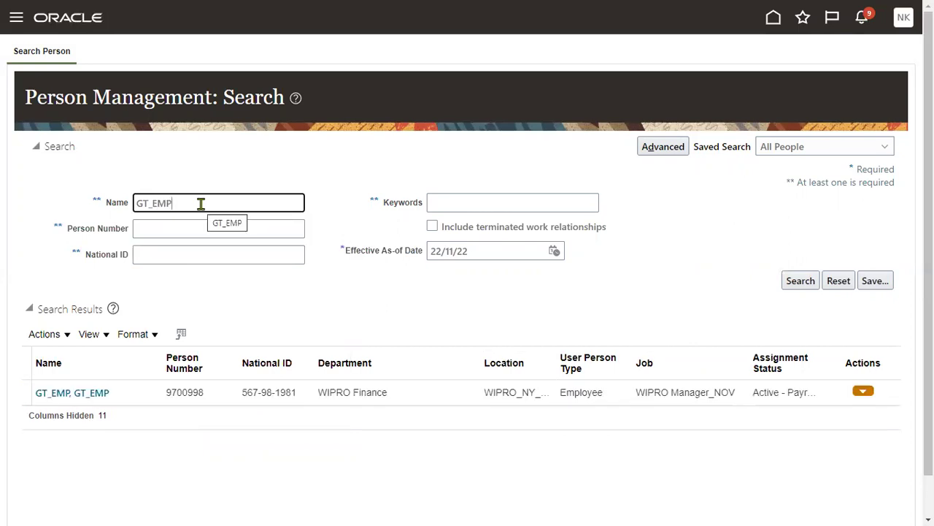
click(68, 393)
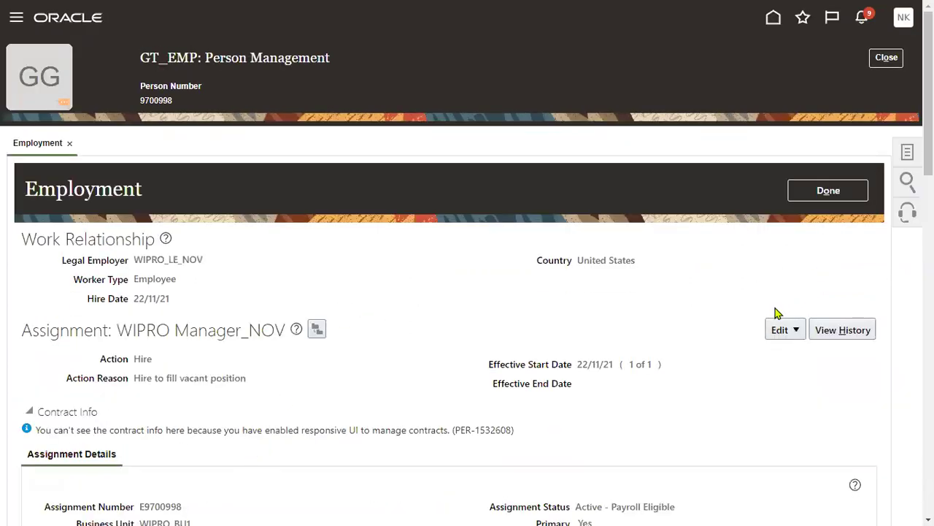
drag(577, 364, 622, 365)
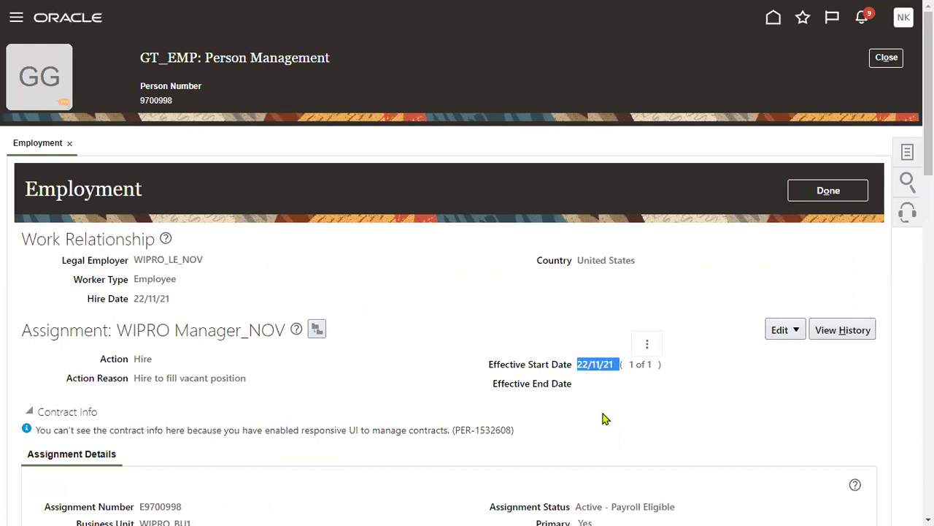
Start an employment Update with effective start date 01/12/22.
click(790, 333)
click(798, 352)
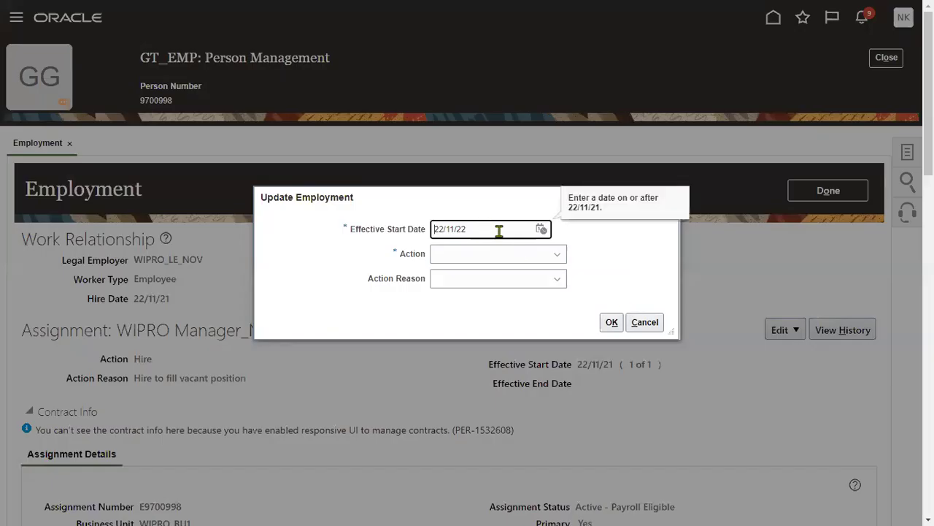
click(541, 229)
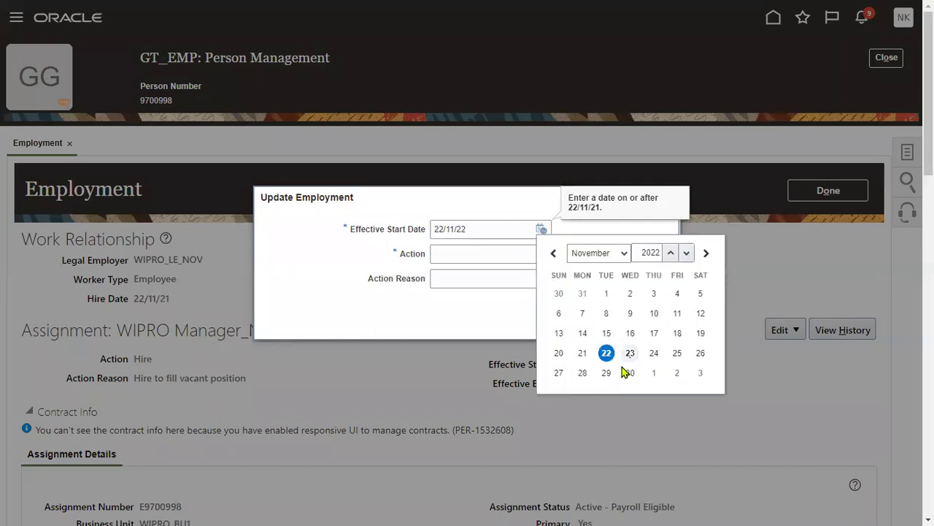
click(617, 255)
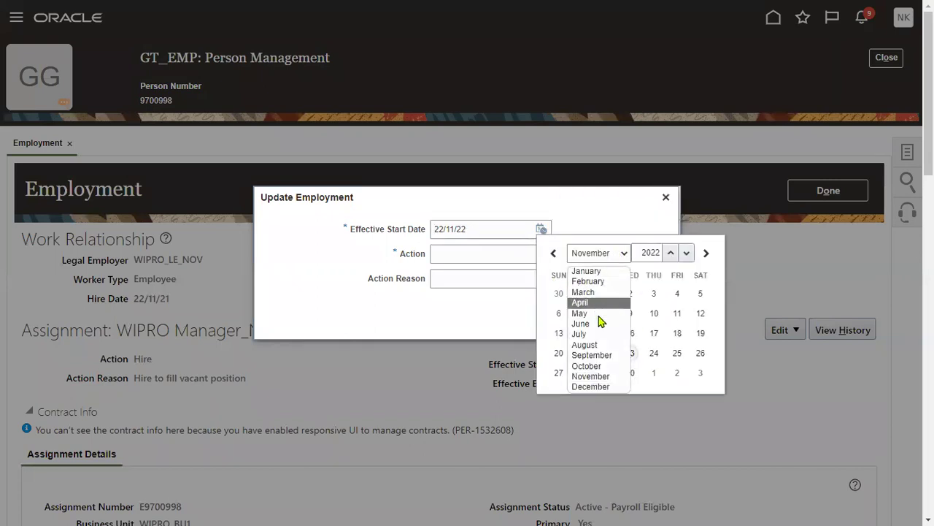
click(591, 386)
click(654, 293)
Set the action to Global Transfer with reason Internal Recruitment.
click(520, 261)
click(532, 261)
scroll(529, 395, down, 1)
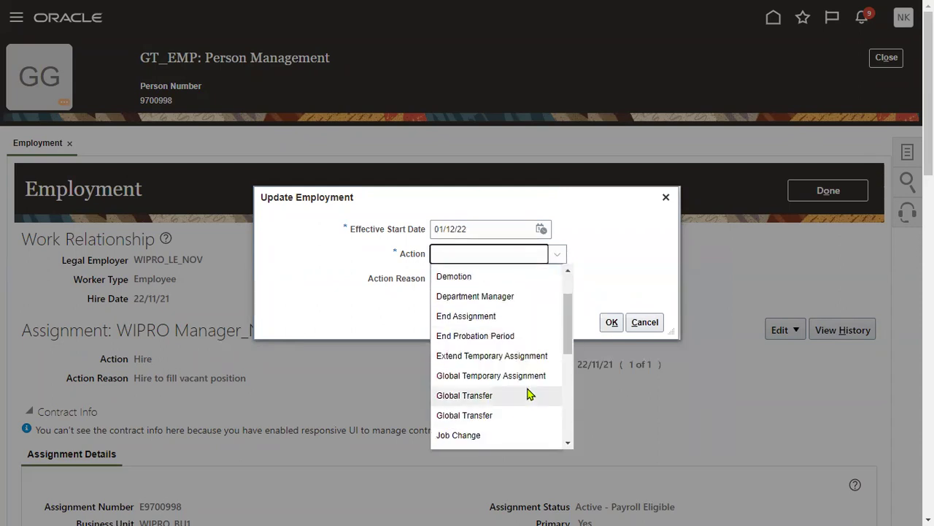
scroll(529, 394, down, 1)
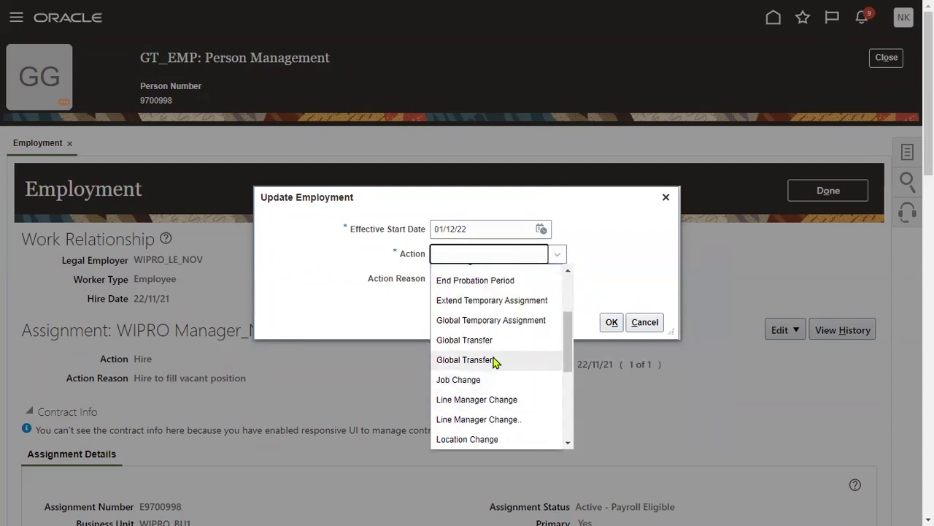
click(494, 360)
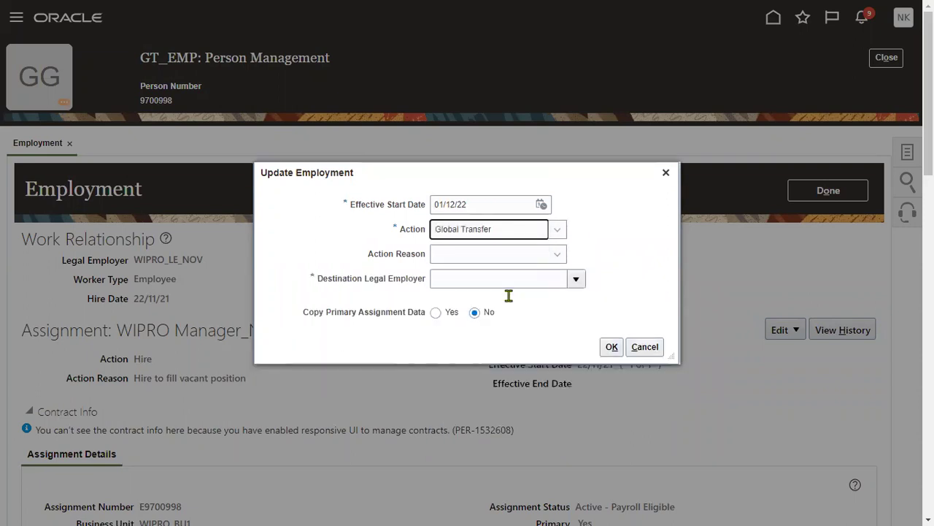
click(506, 256)
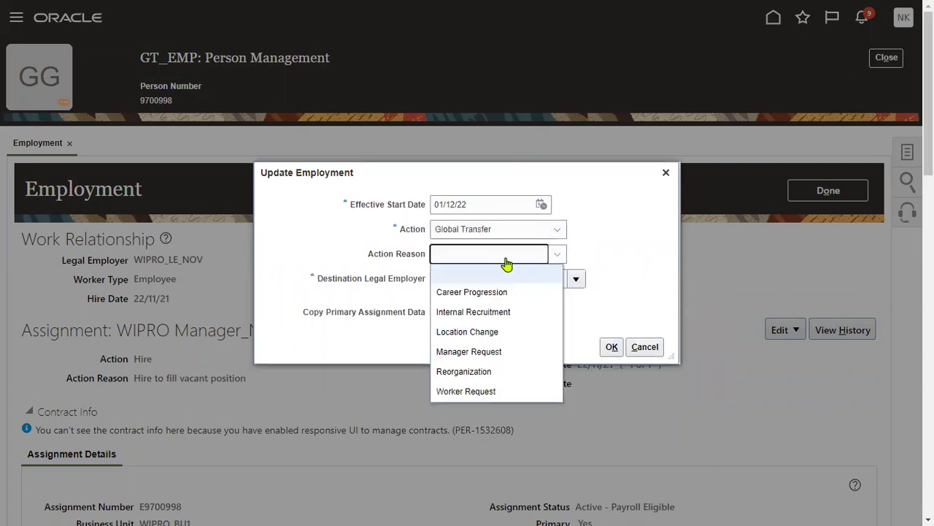
click(499, 319)
Choose destination WIP US Legal Entity, copy primary assignment data, and set old assignment Inactive - Payroll Eligible.
click(460, 279)
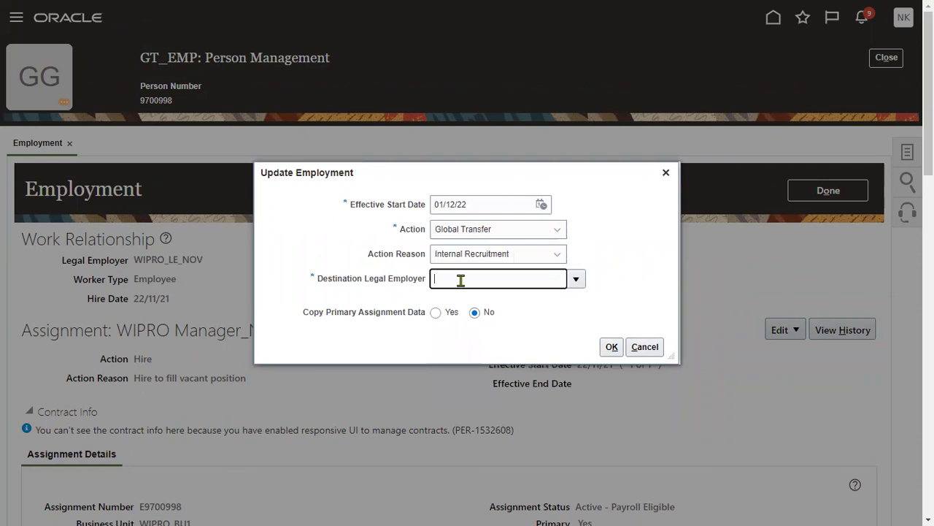
text(WIP US Legal Entity)
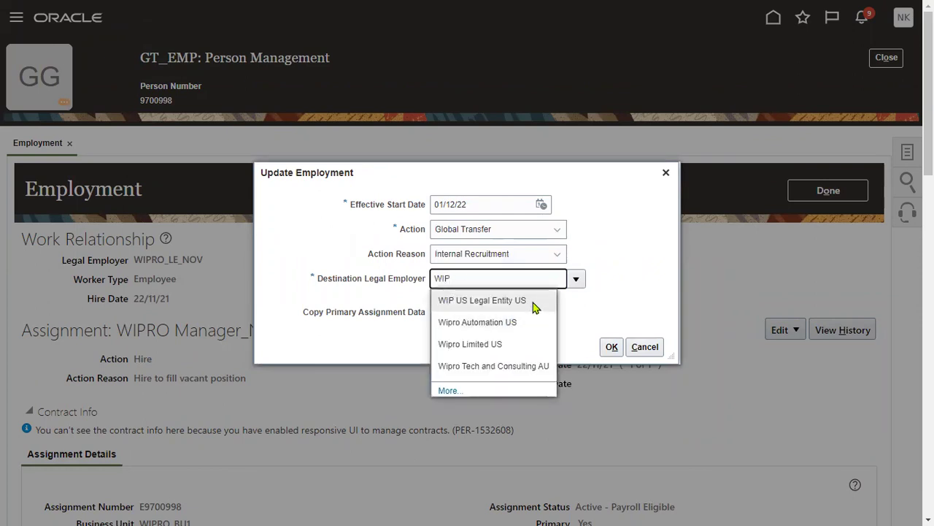
click(535, 302)
click(446, 314)
click(612, 348)
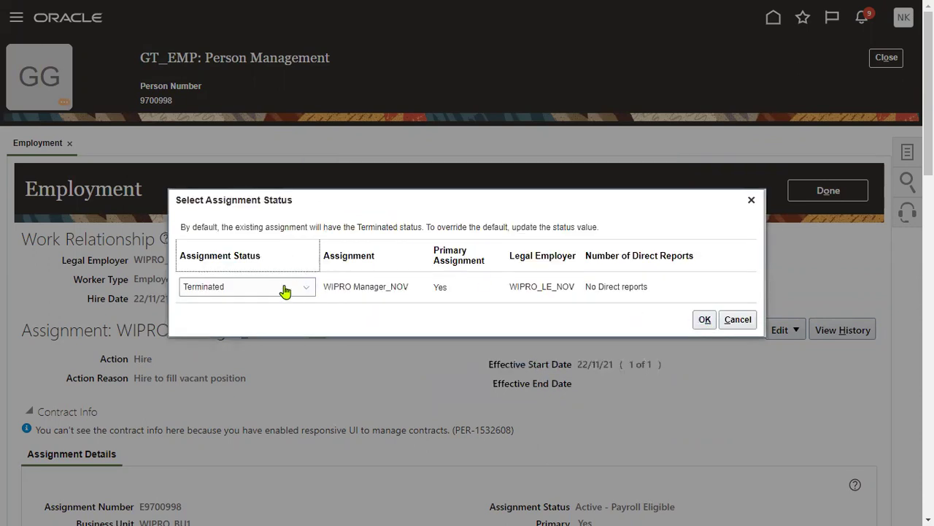
click(284, 290)
click(237, 348)
click(705, 319)
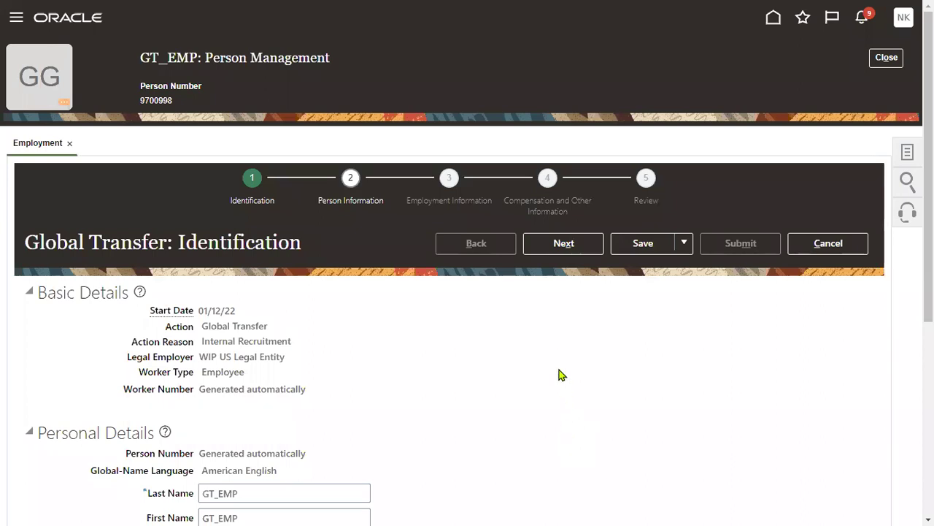
Advance through Person, Employment and Compensation steps to Review and submit the transfer.
click(556, 248)
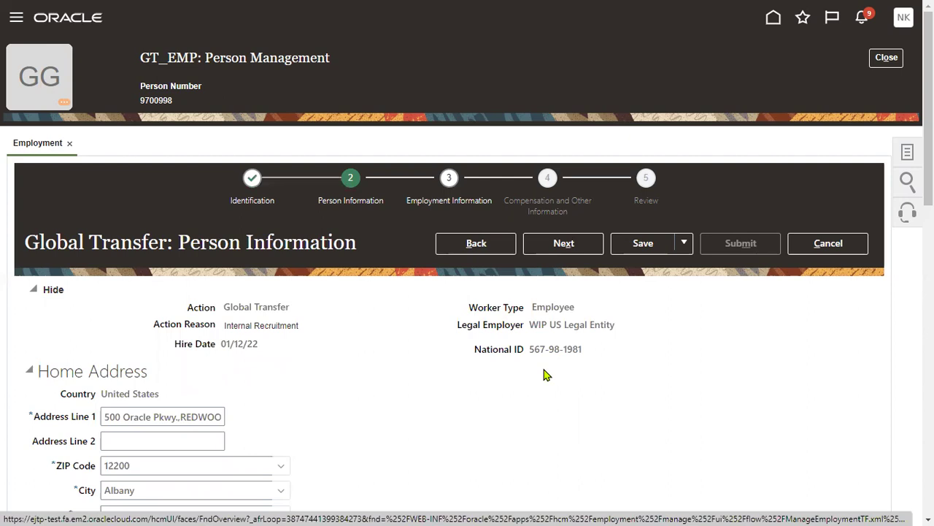
click(563, 247)
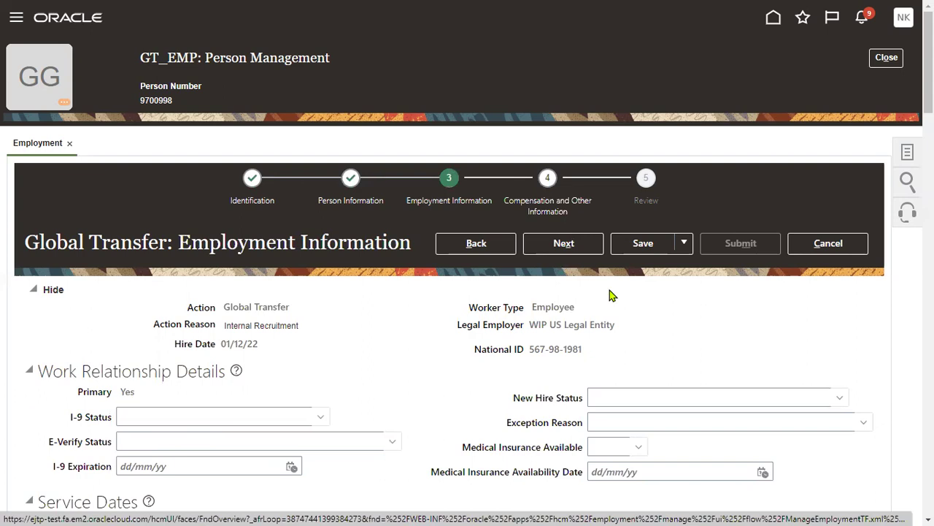
click(580, 243)
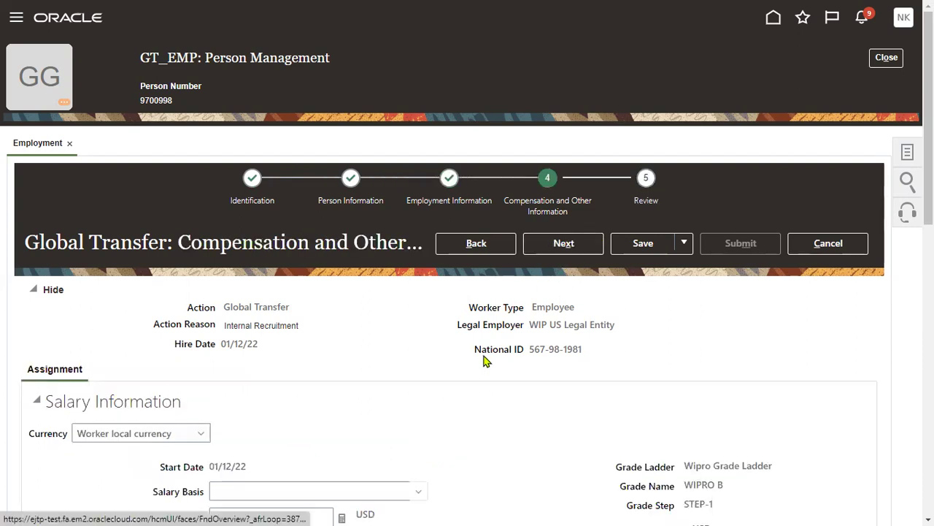
click(563, 247)
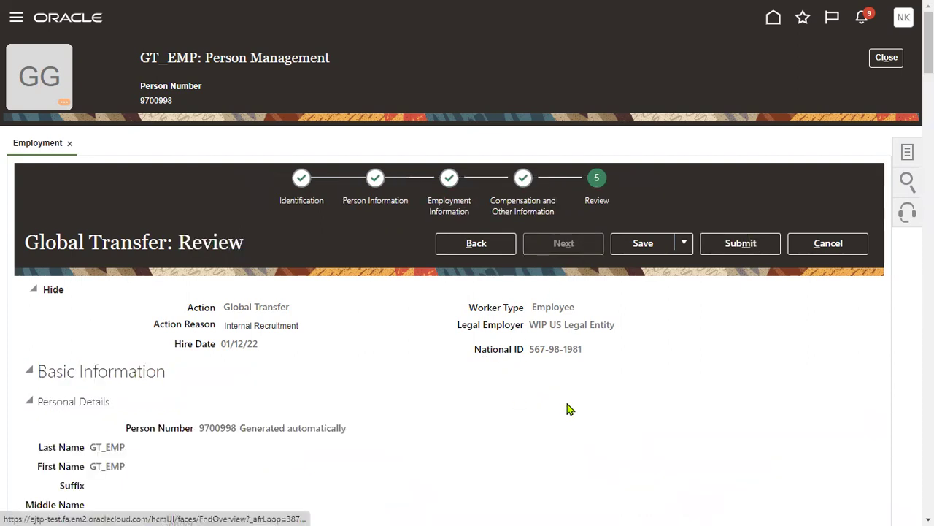
click(740, 245)
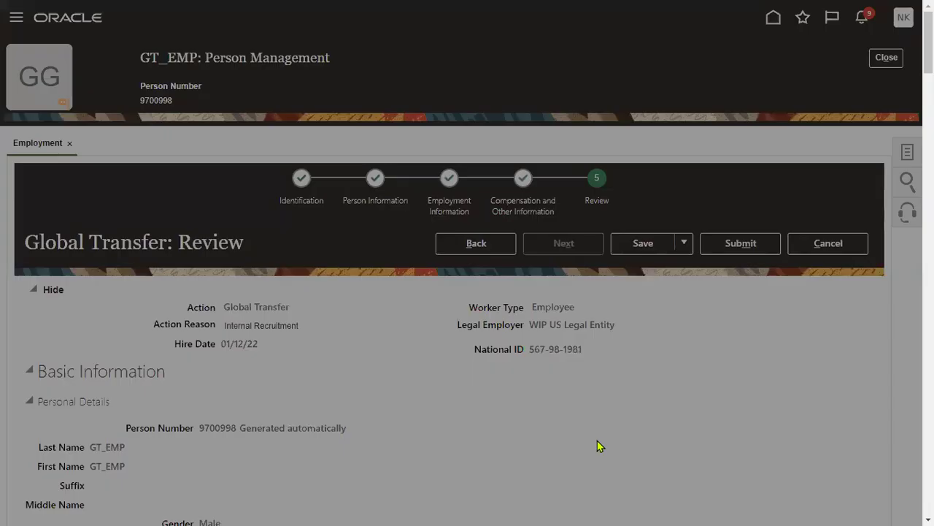
Confirm the GT_EMP Global Transfer submission and acknowledge the confirmation message.
click(555, 284)
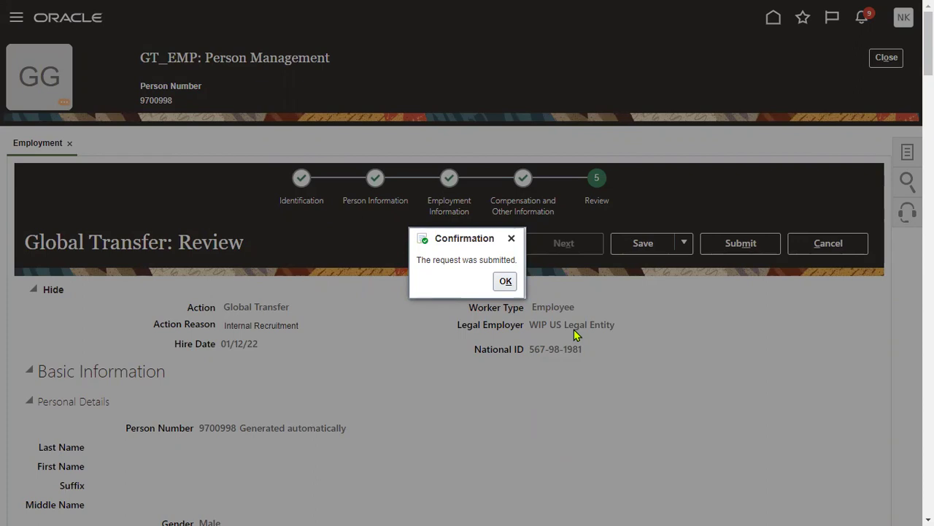
click(506, 282)
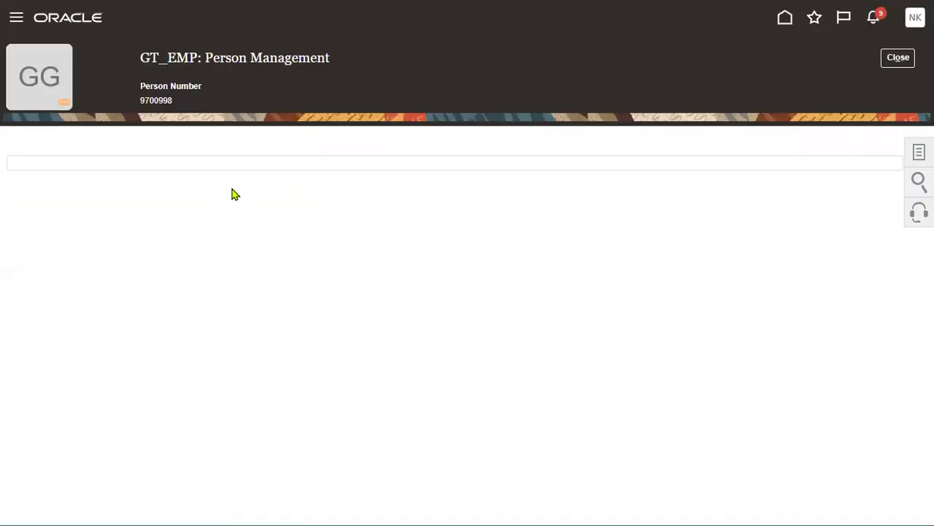
Search for GT_EMP as of 01/12/22, including terminated work relationships.
click(897, 60)
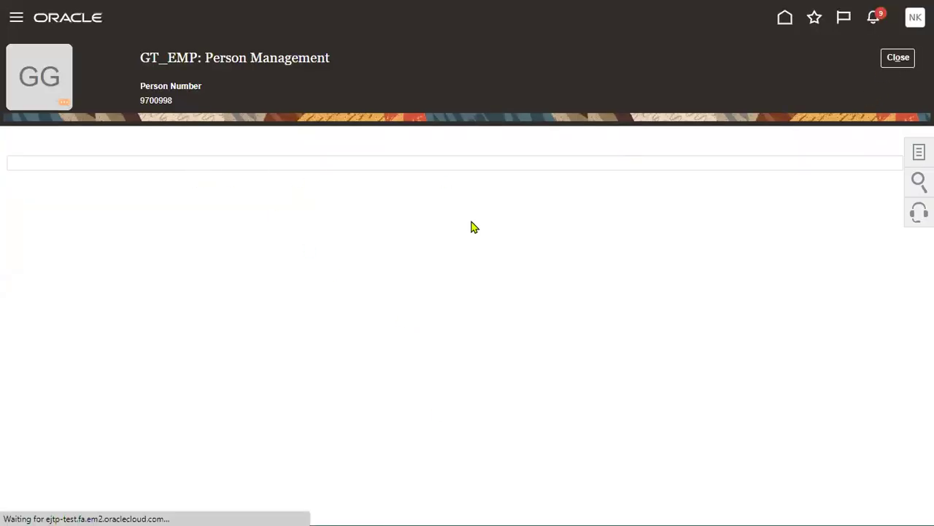
click(222, 202)
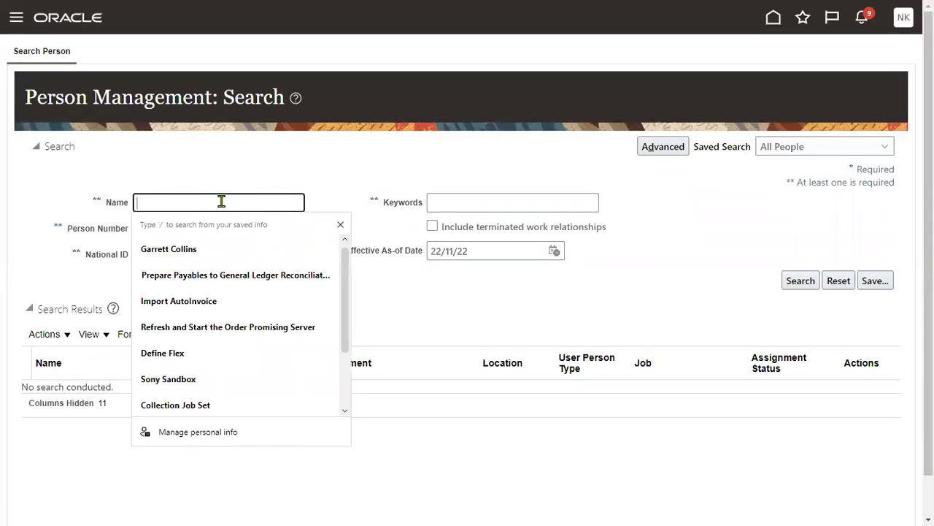
text(GT)
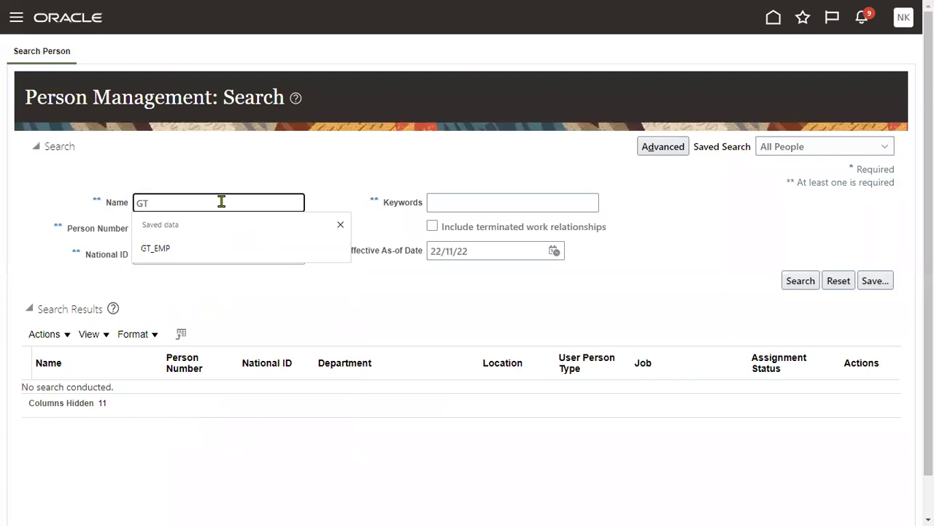
click(195, 248)
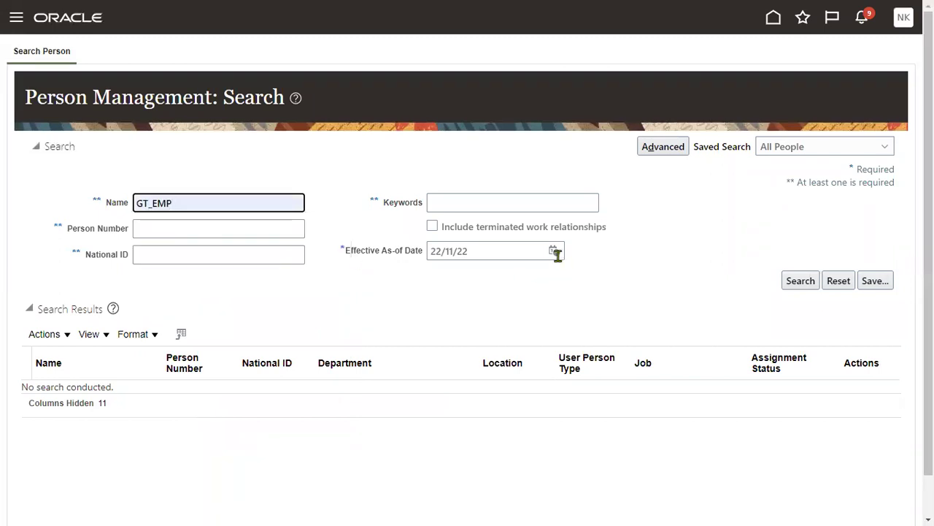
click(555, 251)
click(633, 276)
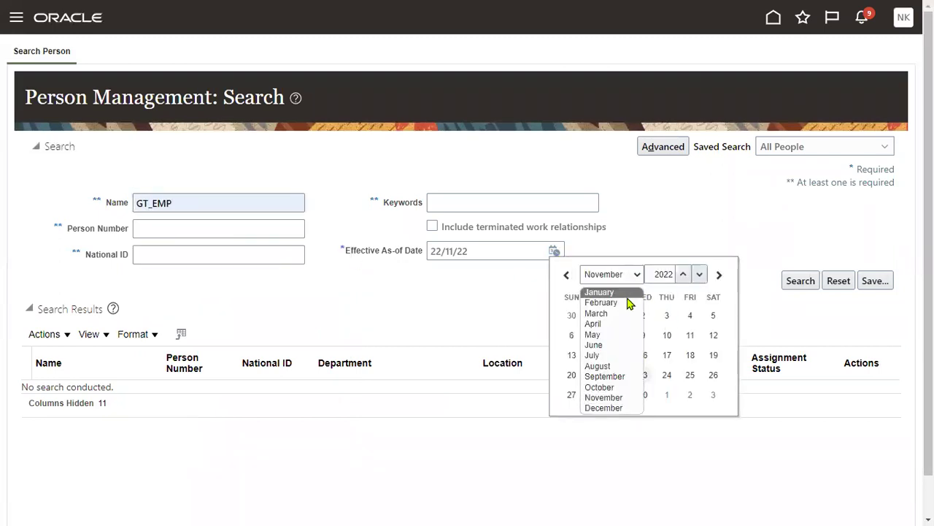
click(615, 407)
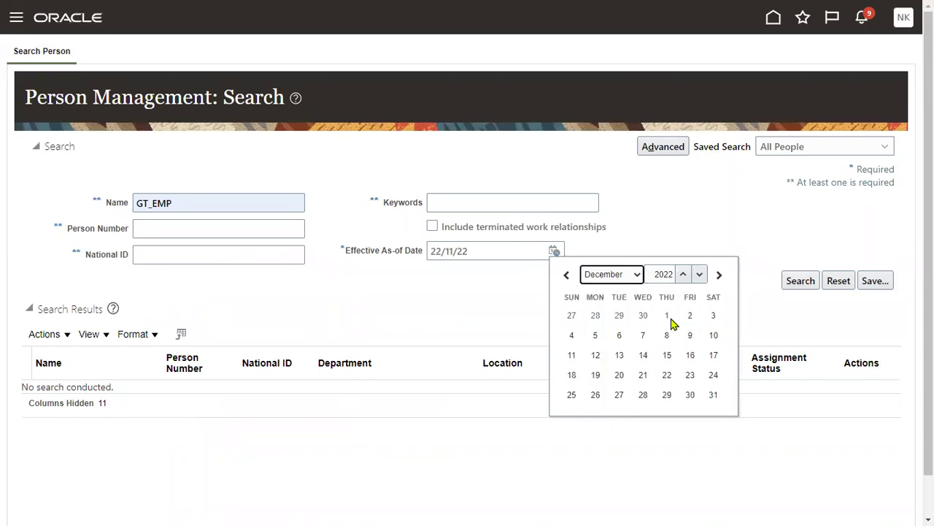
click(667, 319)
click(437, 229)
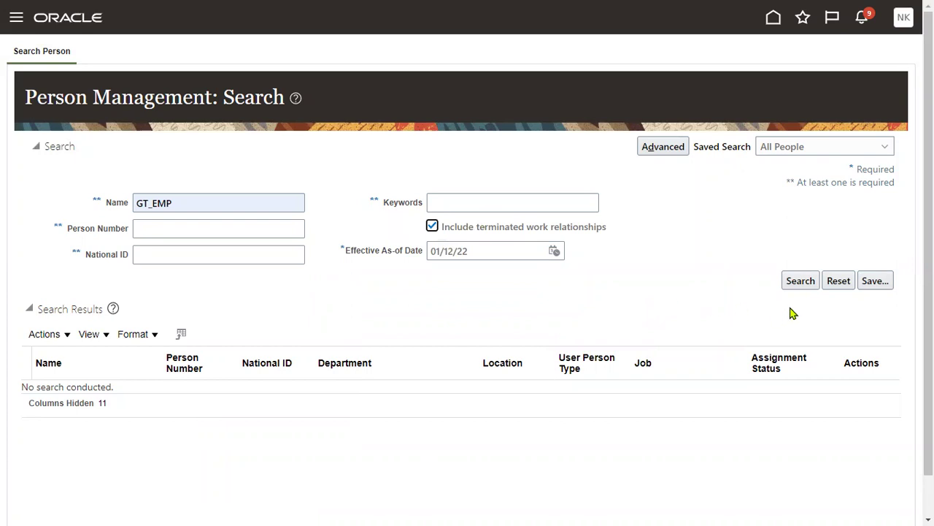
click(800, 283)
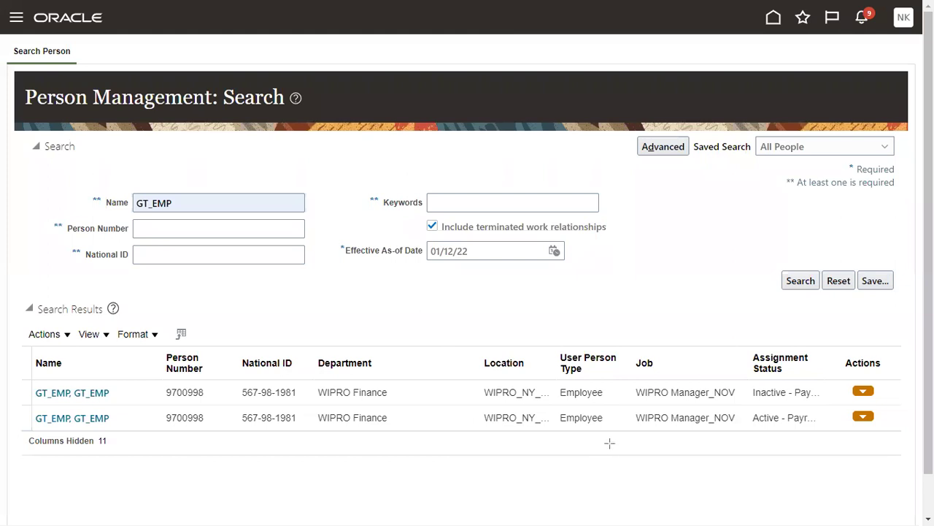
Review the Inactive and Active results and open the active GT_EMP assignment.
mouse_move(750, 382)
mouse_down()
mouse_move(776, 406)
mouse_move(842, 401)
mouse_up()
mouse_move(749, 407)
mouse_down()
mouse_move(759, 427)
mouse_move(817, 432)
mouse_up()
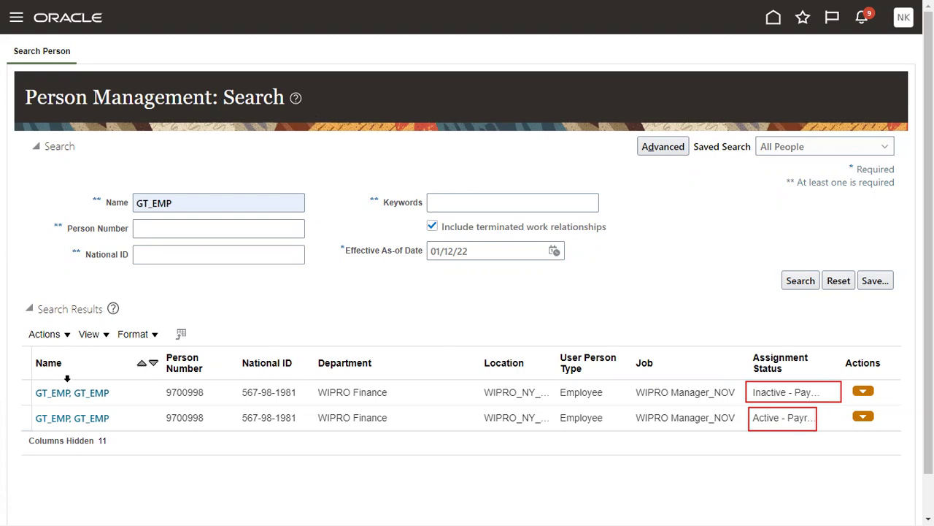
click(82, 418)
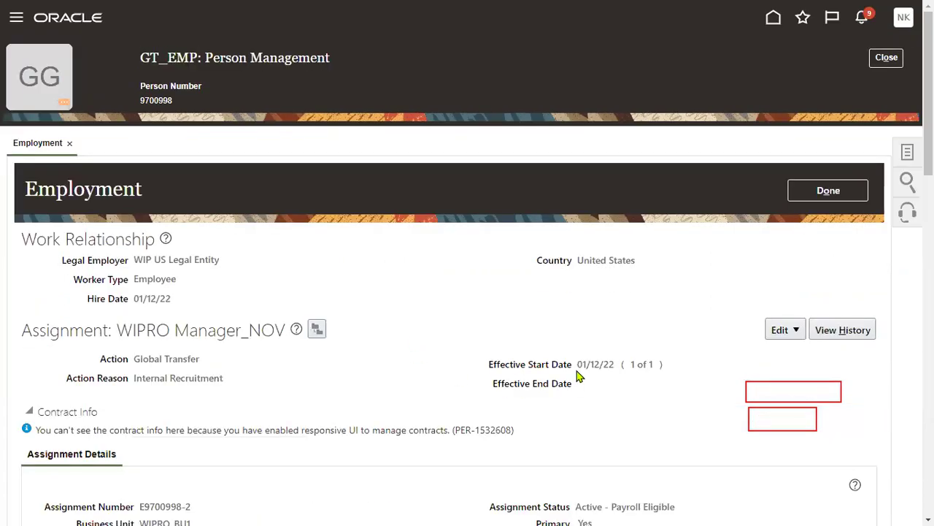
Check the new assignment's legal employer, 01/12/22 hire and start dates, and Global Transfer action.
drag(581, 364, 619, 367)
drag(133, 298, 177, 301)
drag(135, 259, 226, 269)
drag(134, 359, 182, 357)
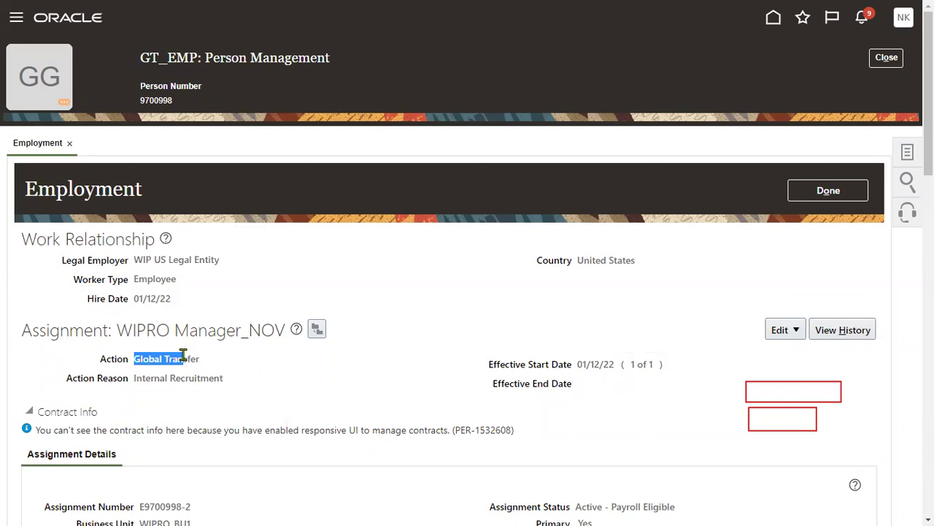
scroll(341, 390, down, 2)
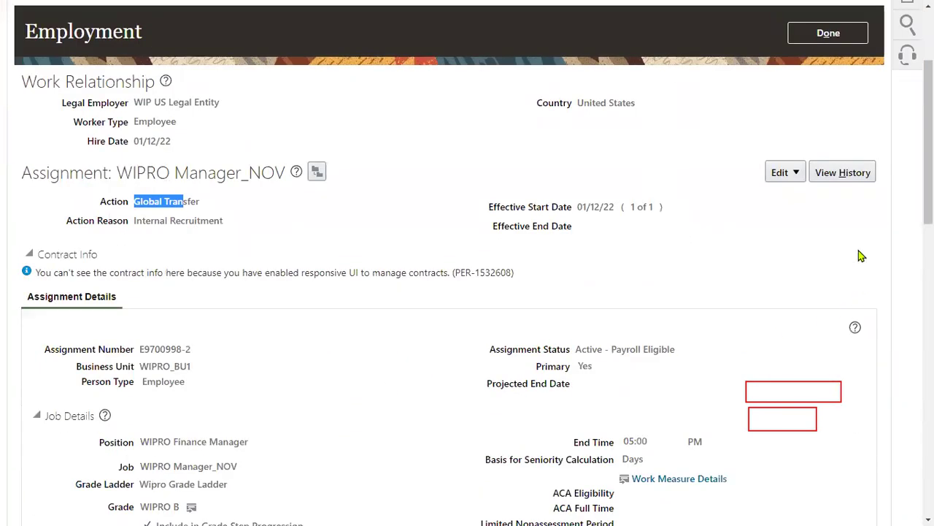
Inspect the 01/12/22 assignment history entry, then close back to an empty person search.
click(844, 175)
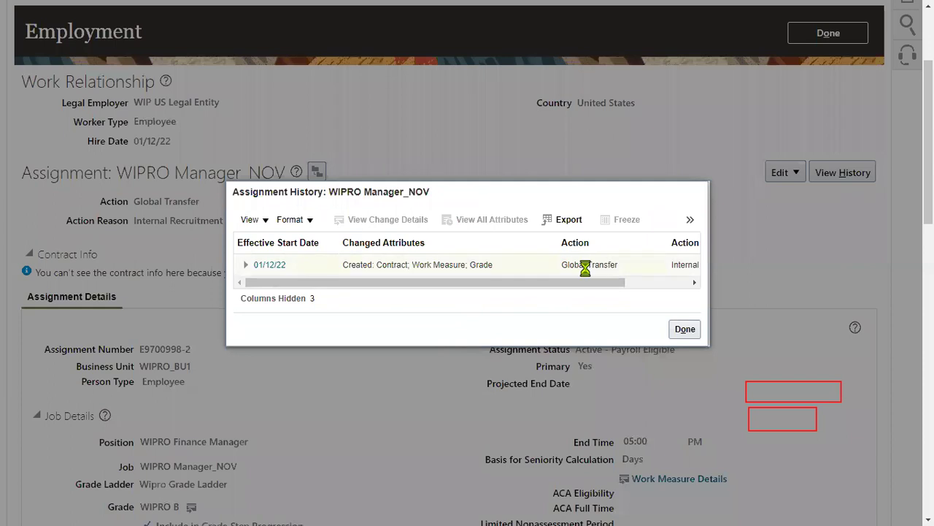
click(586, 264)
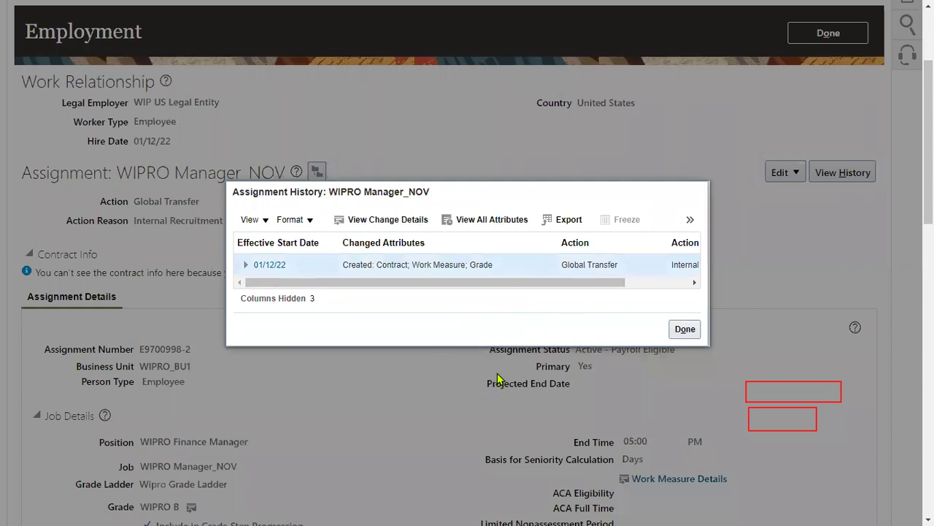
click(683, 329)
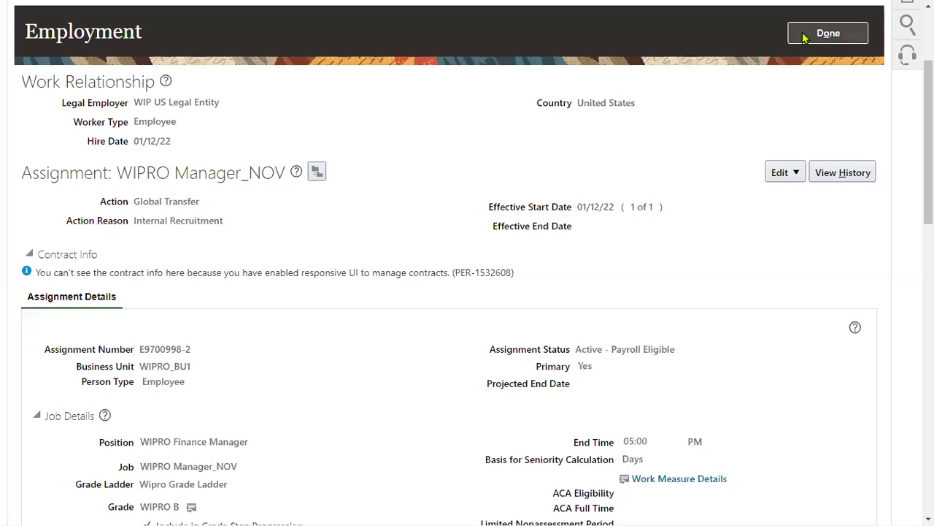
click(803, 38)
click(892, 59)
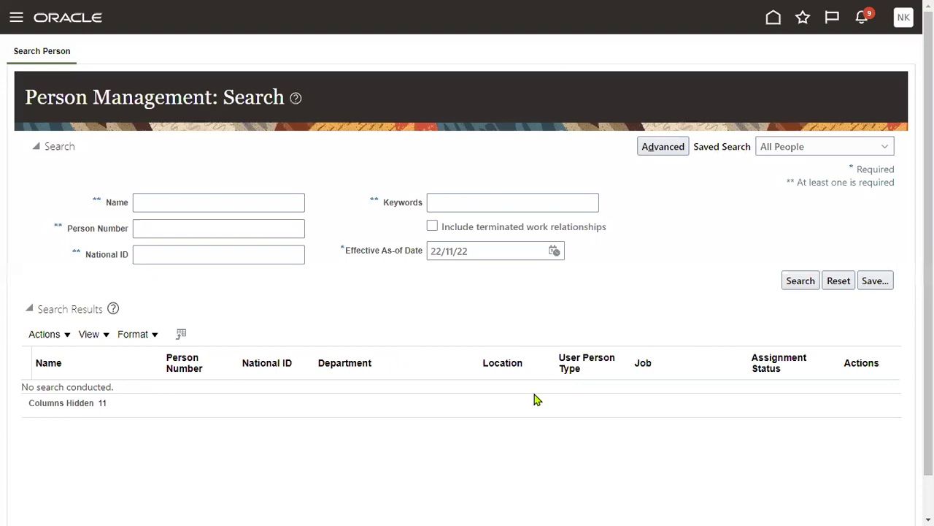
Run a person search for GT_EMP effective 1 December 2022, terminated relationships included.
click(183, 202)
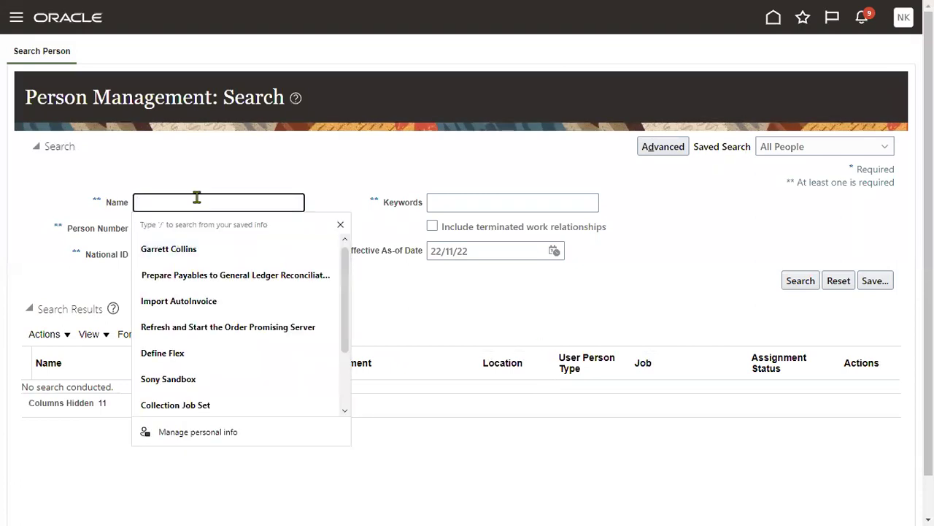
text(GT)
click(188, 247)
click(495, 232)
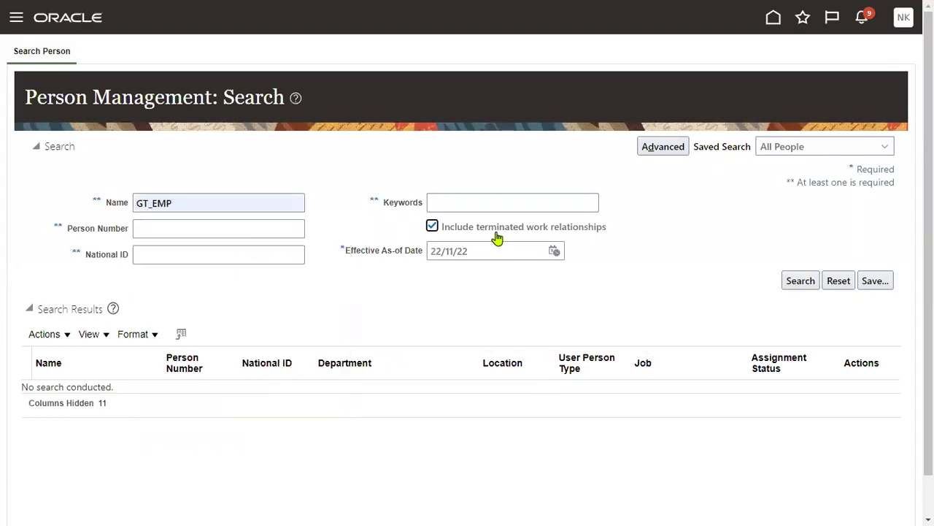
click(555, 250)
click(611, 274)
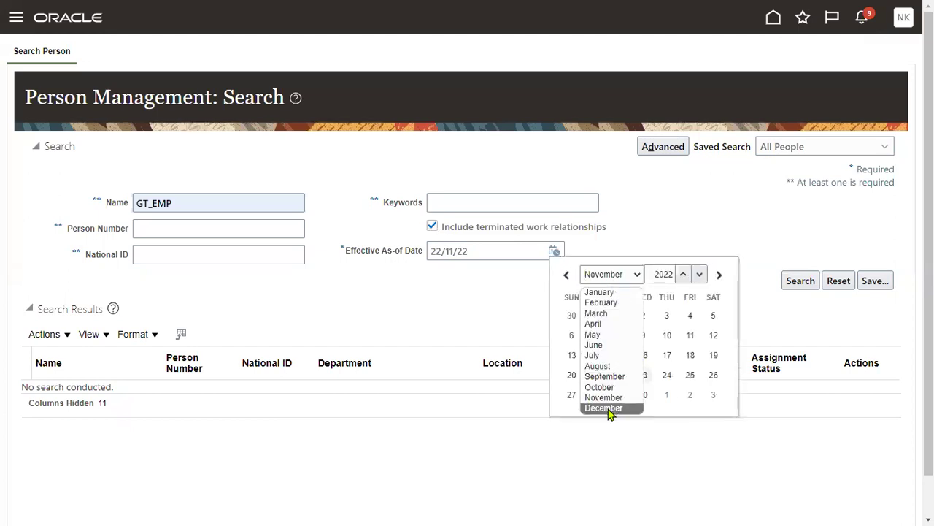
click(611, 407)
click(666, 314)
click(795, 281)
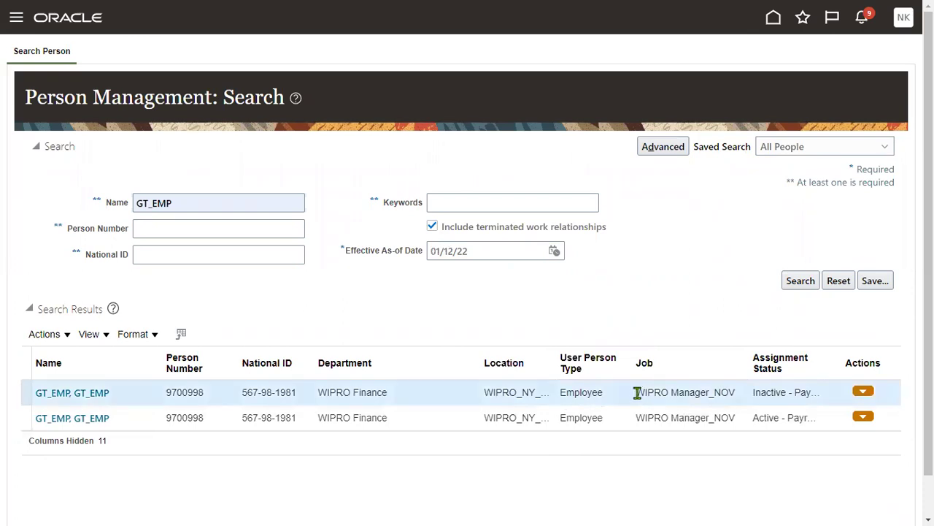
Open the inactive result and verify WIPRO_LE_NOV, termination 30/11/22 and Inactive status, then view history.
click(79, 393)
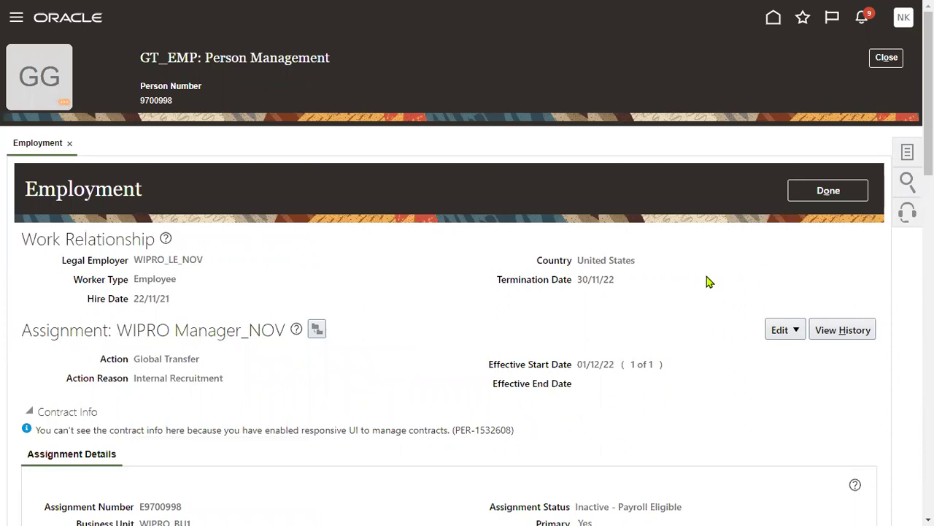
drag(135, 259, 204, 259)
drag(134, 298, 170, 298)
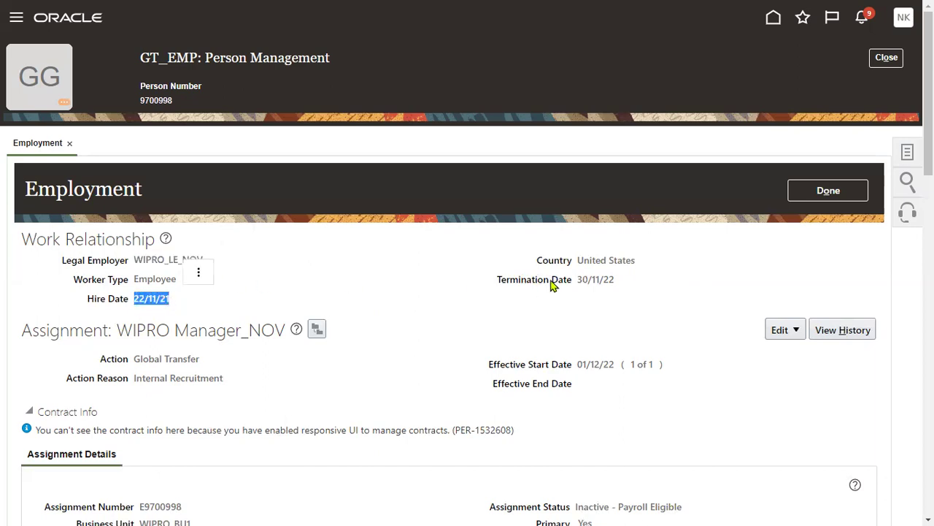
drag(577, 279, 618, 279)
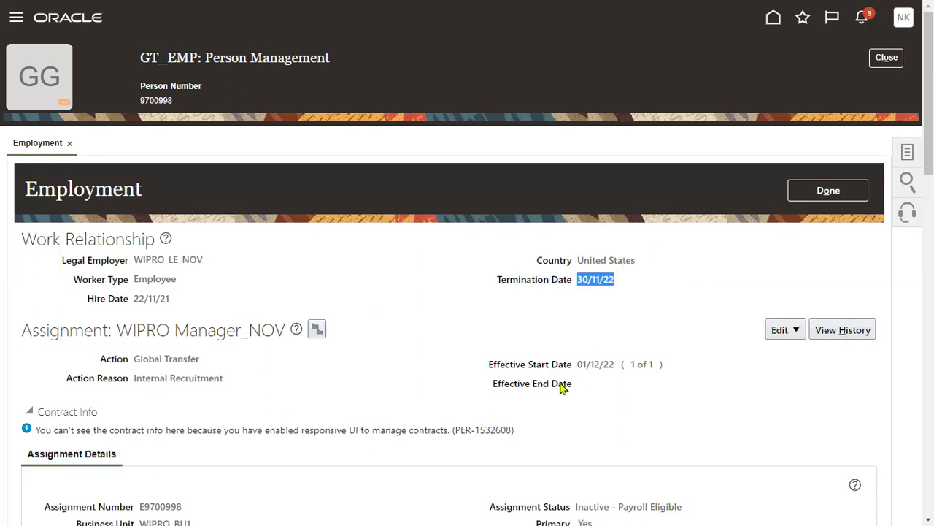
scroll(560, 387, down, 3)
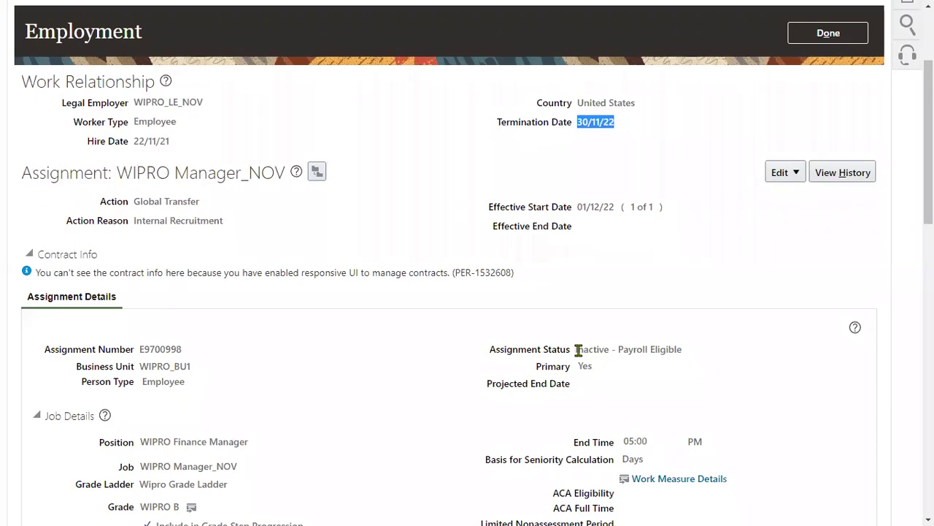
drag(575, 349, 607, 349)
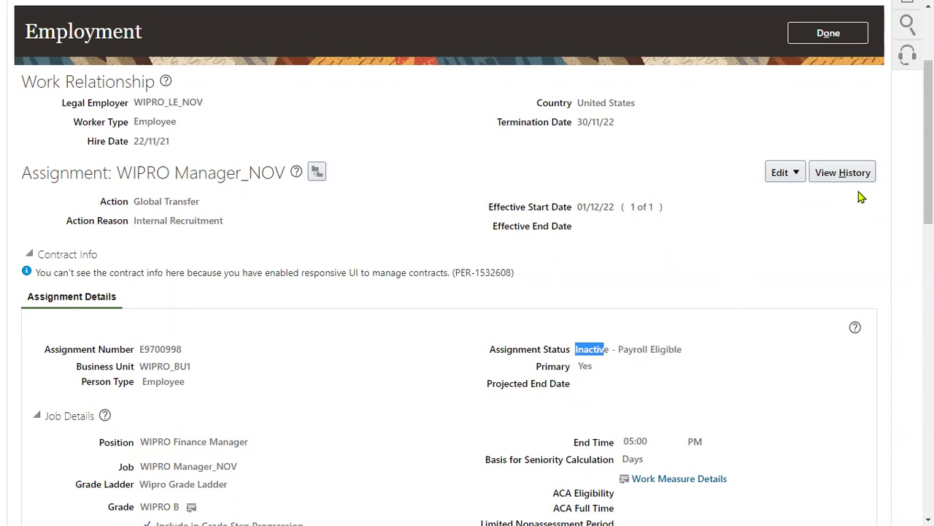
click(838, 180)
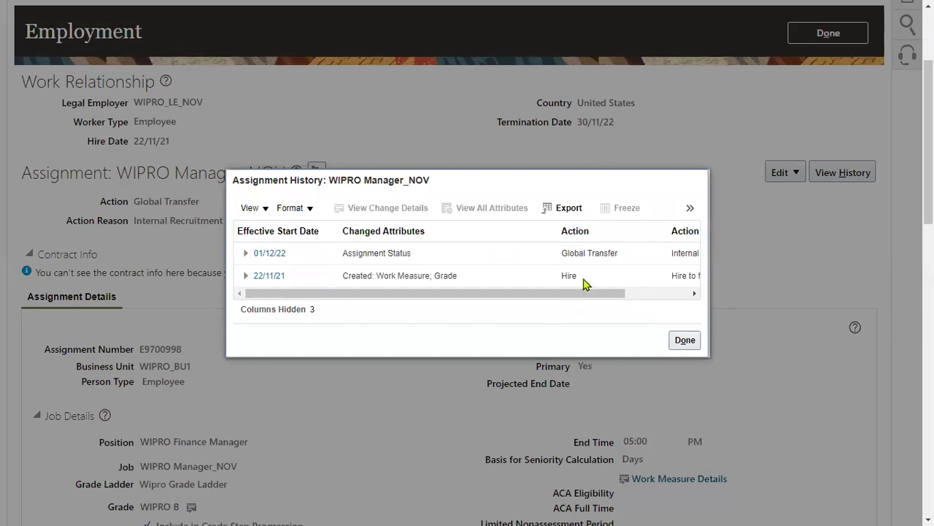
Review the 22/11/21 Hire and 01/12/22 status-change entries, then close history and Employment.
click(584, 276)
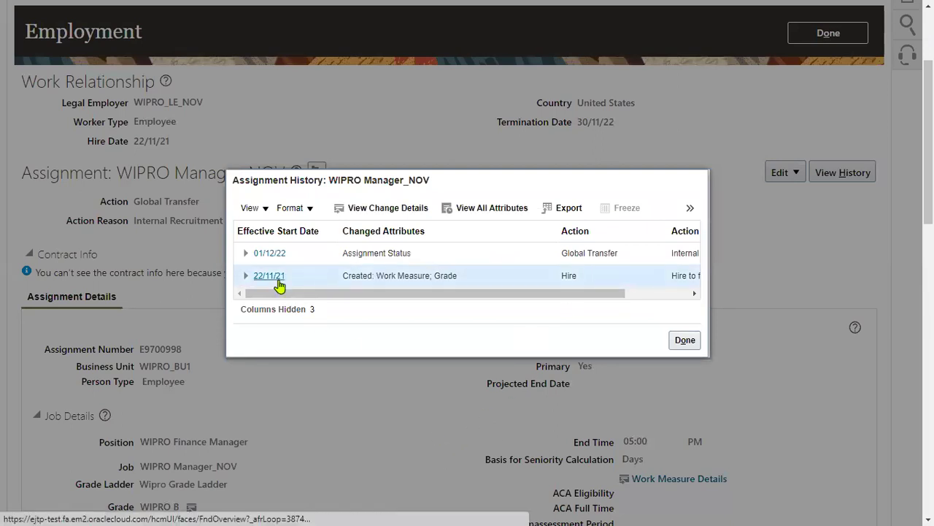
click(376, 253)
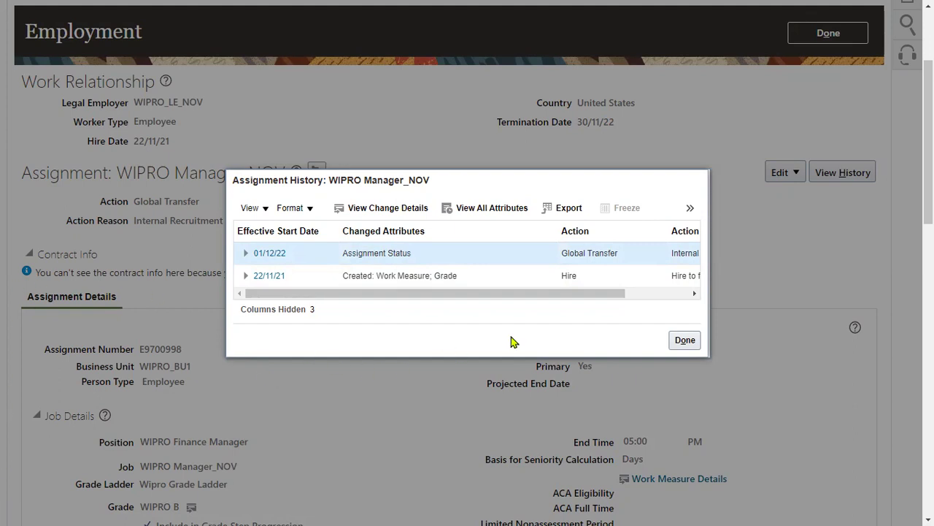
click(679, 341)
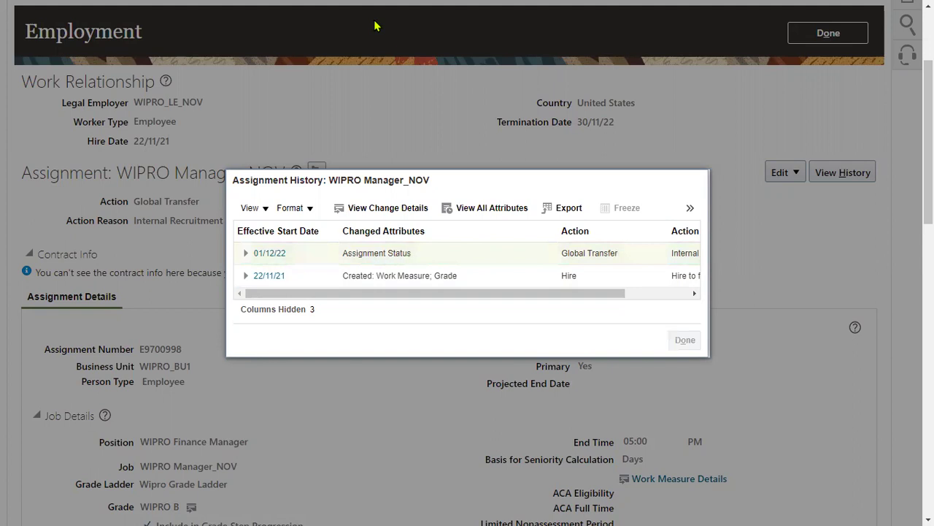
mouse_move(119, 86)
mouse_down()
mouse_move(215, 129)
mouse_move(624, 148)
mouse_move(660, 142)
mouse_up()
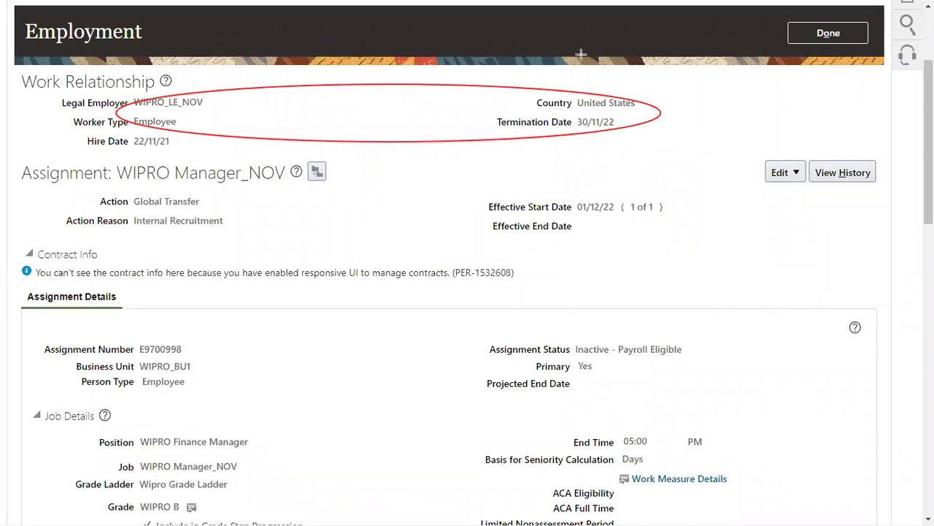
click(852, 34)
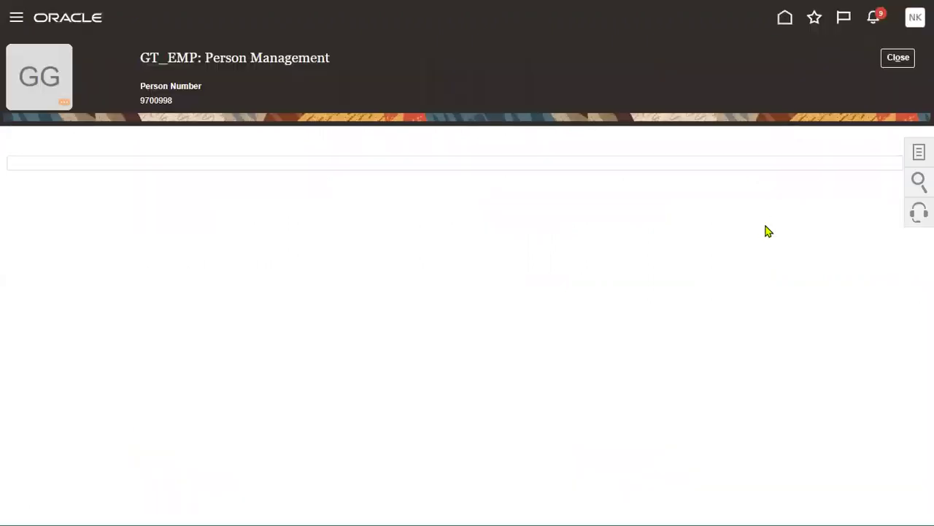
Close the person record and fill the search with GT_EMP, 01/12/22, terminated relationships included.
click(899, 58)
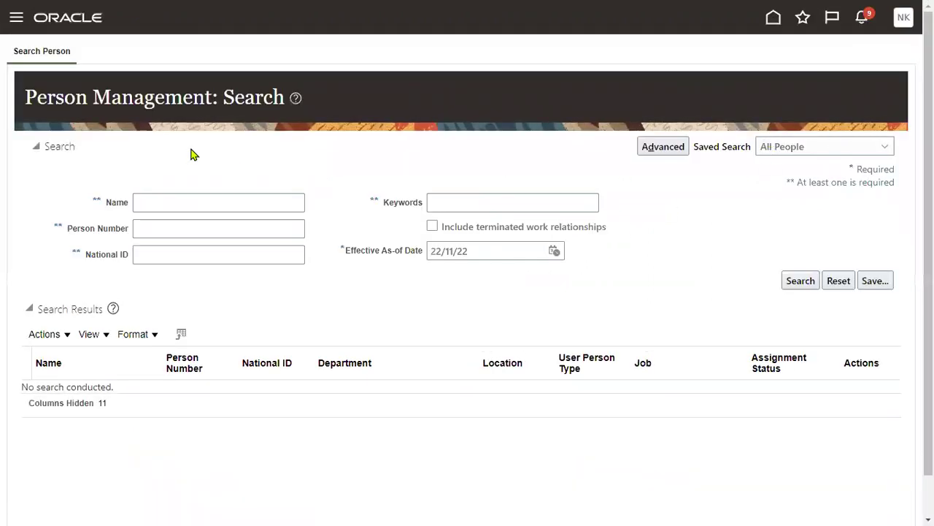
click(209, 208)
text(GT_EMP)
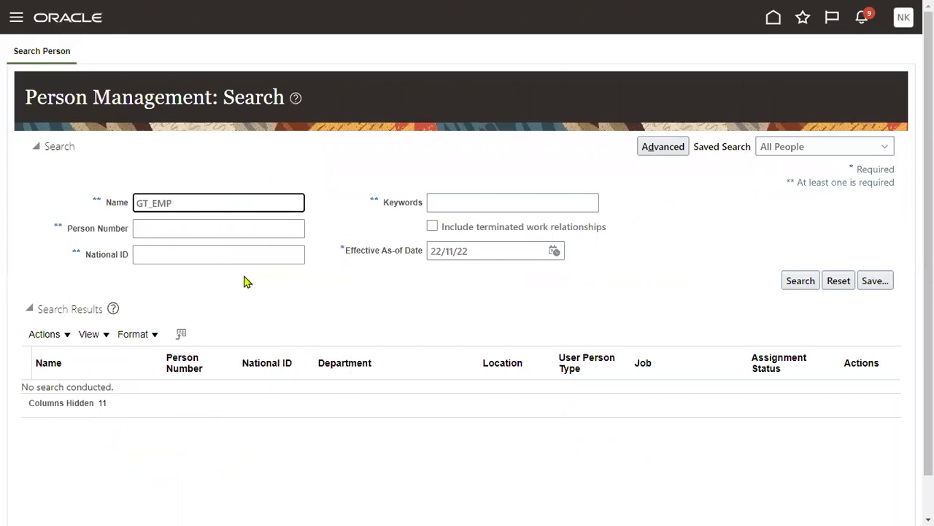
click(417, 274)
click(555, 252)
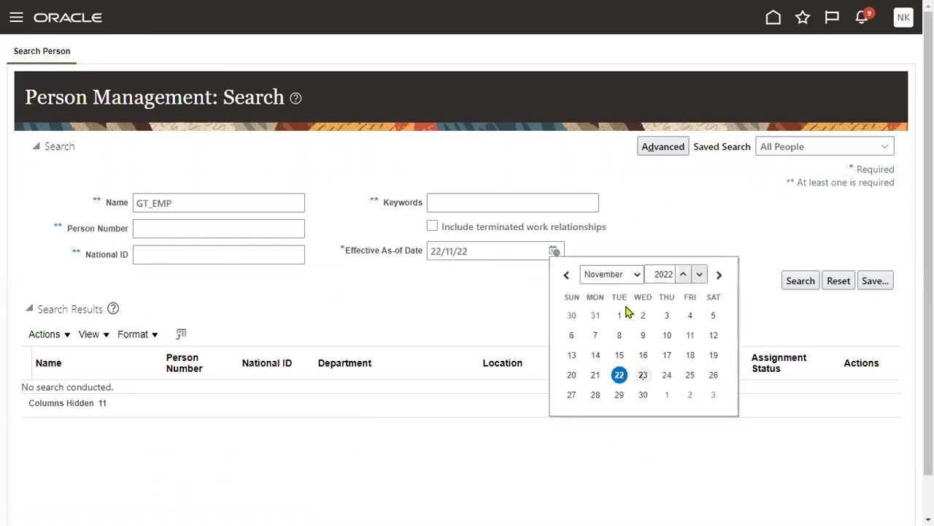
click(636, 274)
click(606, 407)
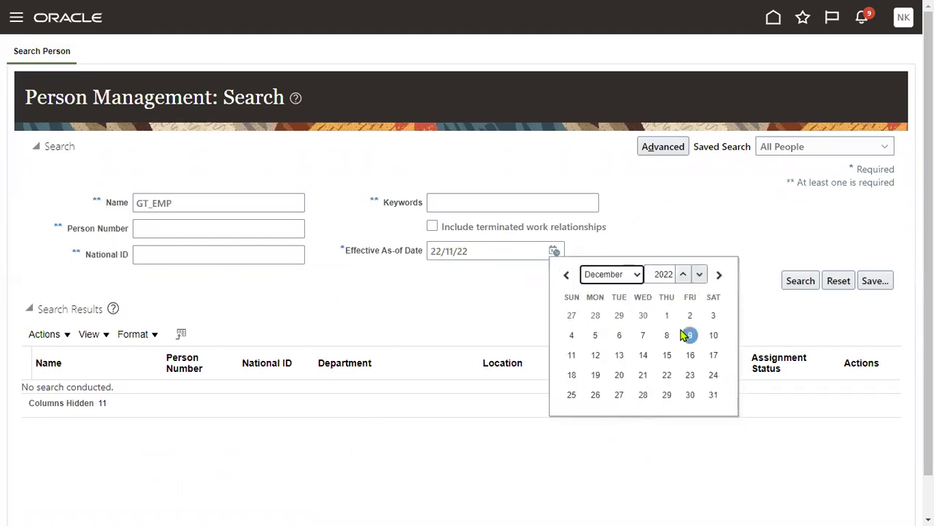
click(667, 315)
click(457, 232)
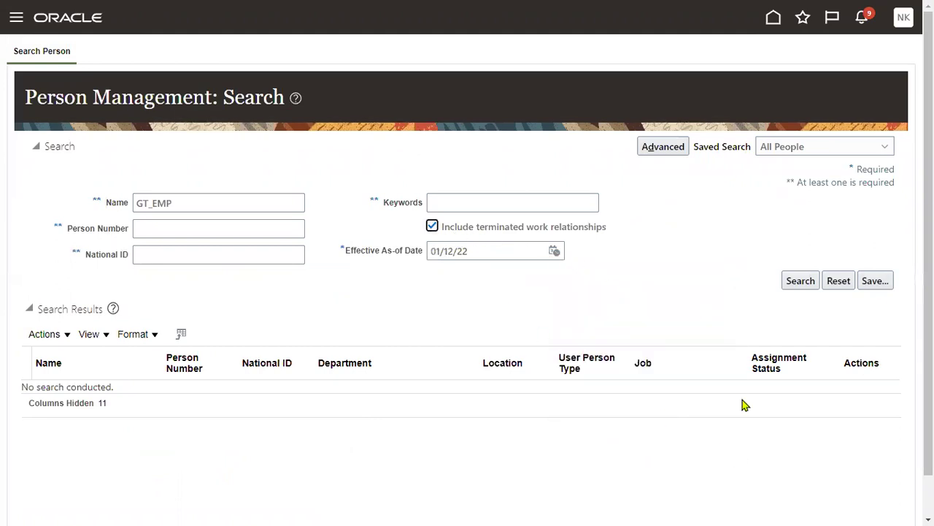